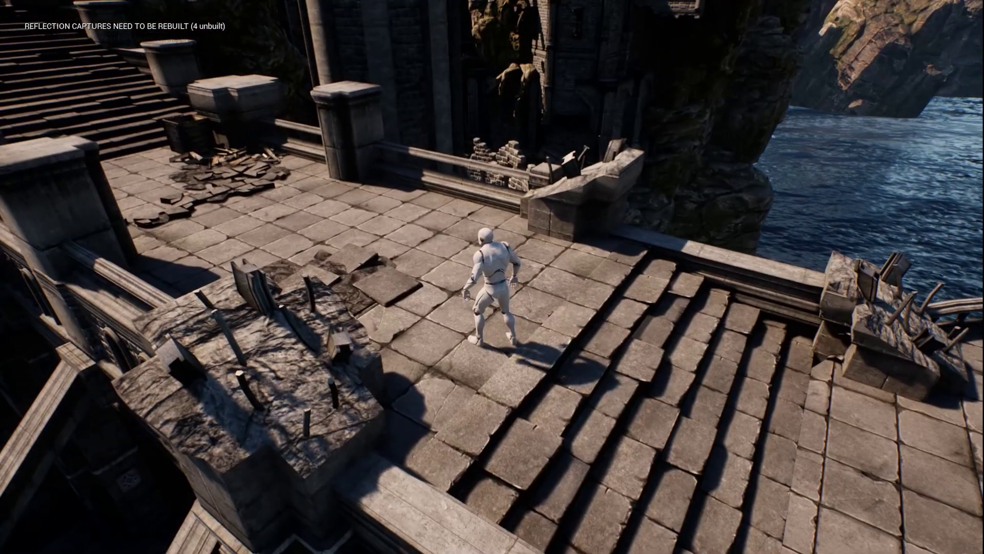
Stop the running play session and return to editing the ElvenRuins level
key(Escape)
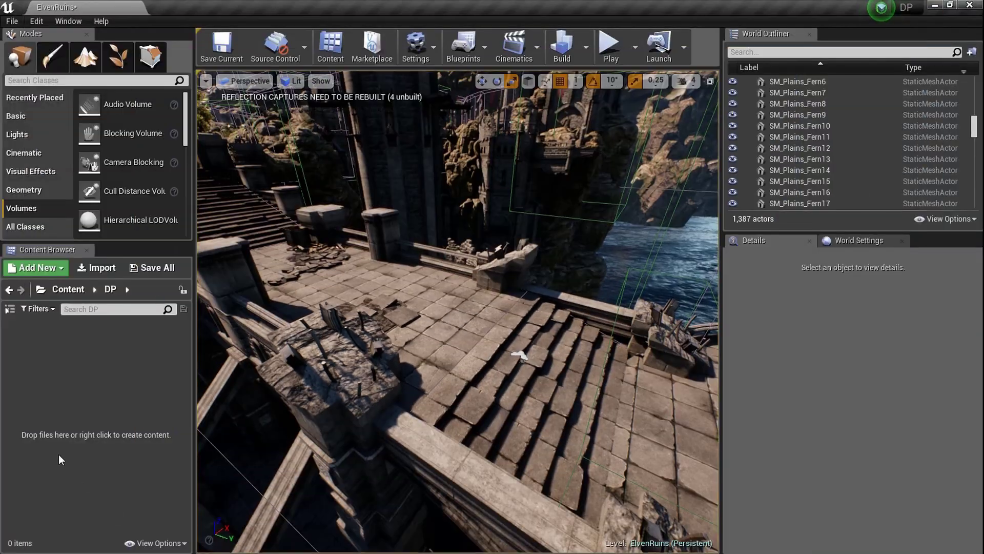
key(s)
right_drag(456, 328, 536, 320)
key(w)
key(s)
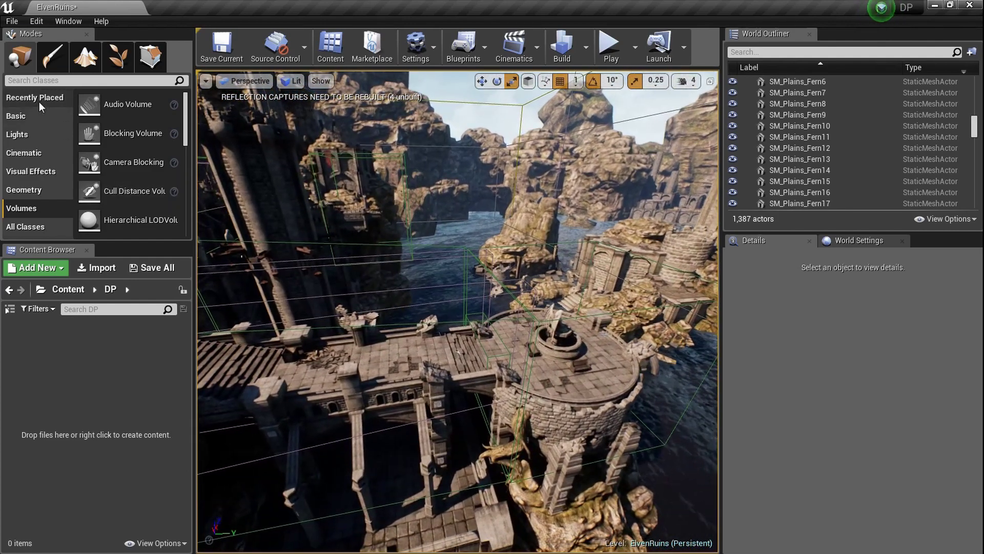
Search the placeable classes for "audio" and place an Audio Volume on the stone bridge
click(39, 101)
click(44, 123)
click(47, 175)
click(49, 212)
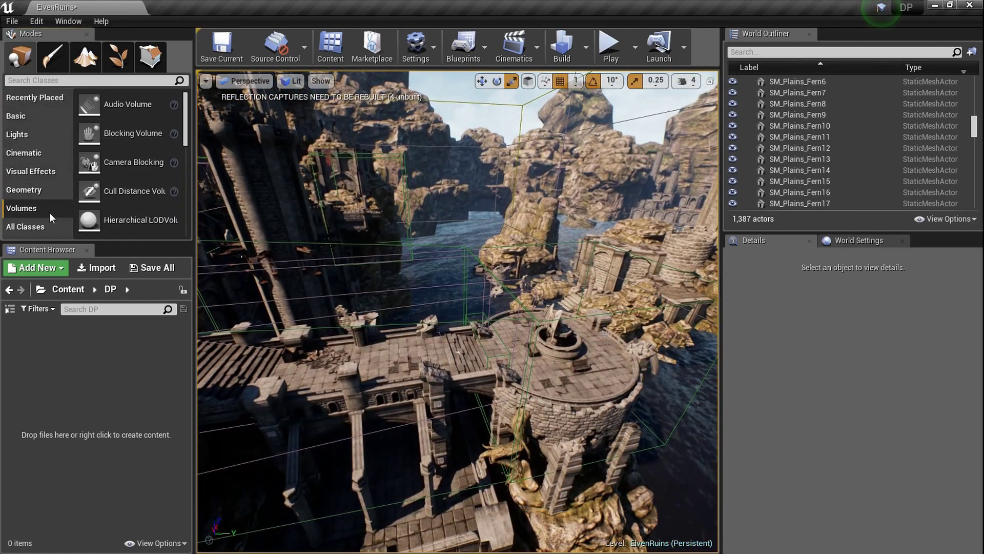
click(148, 82)
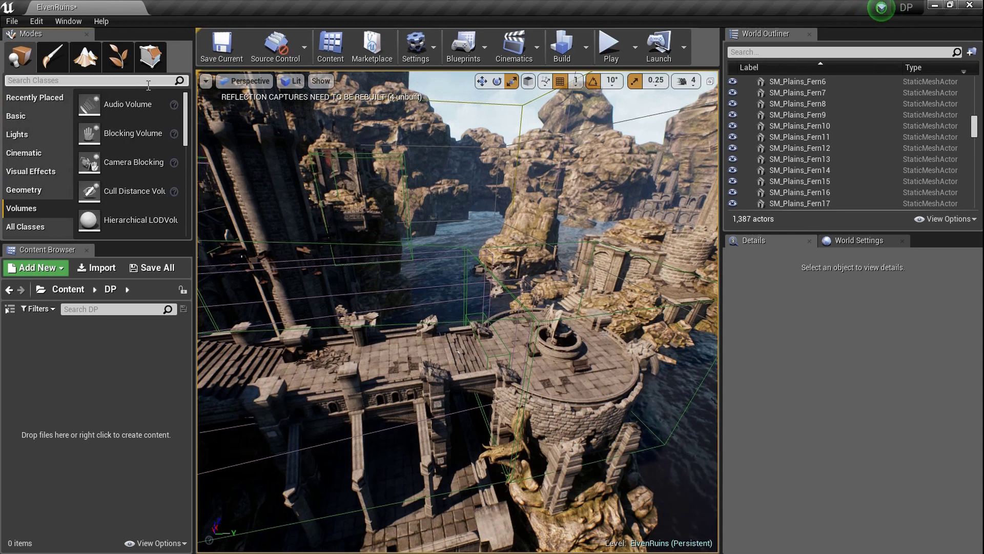
text(audio)
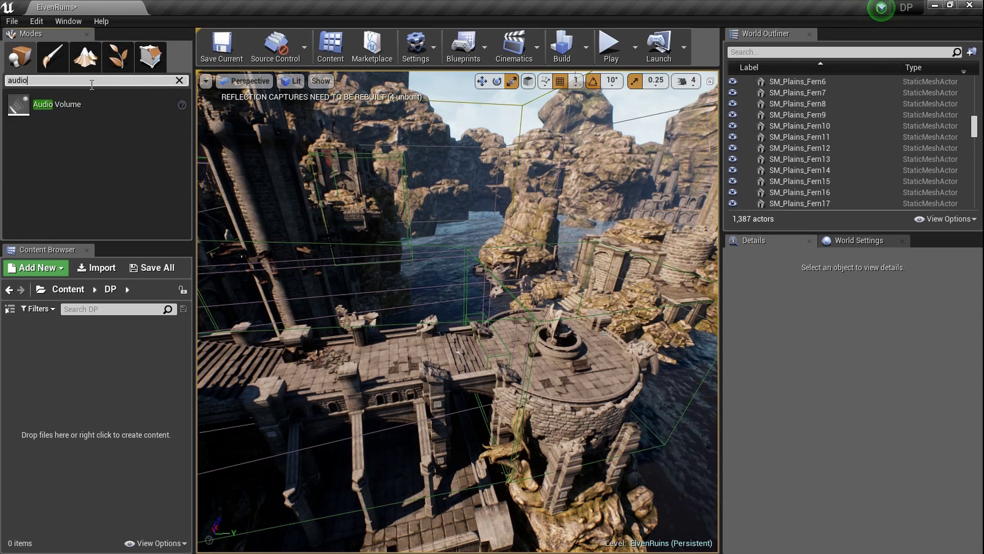
drag(93, 104, 257, 375)
right_drag(257, 375, 324, 385)
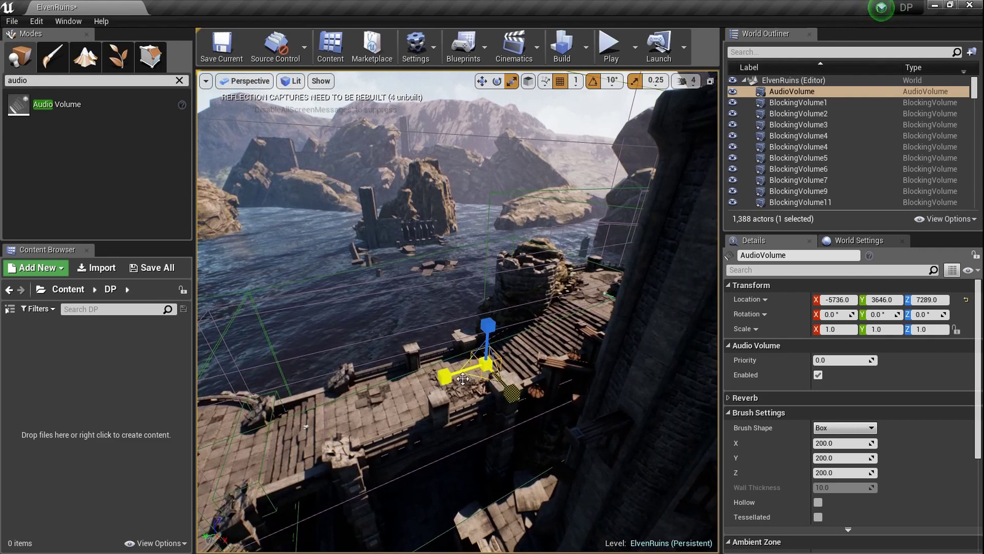
Scale the audio volume to 15 in X, 17 in Y and 9.25 in Z around the bridge
drag(445, 375, 328, 411)
right_drag(495, 347, 524, 337)
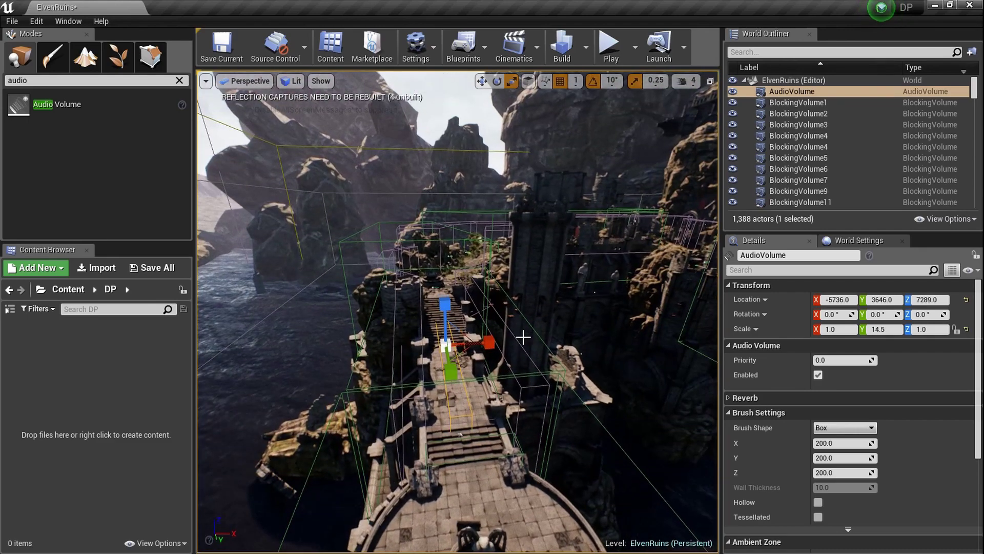
drag(494, 343, 619, 337)
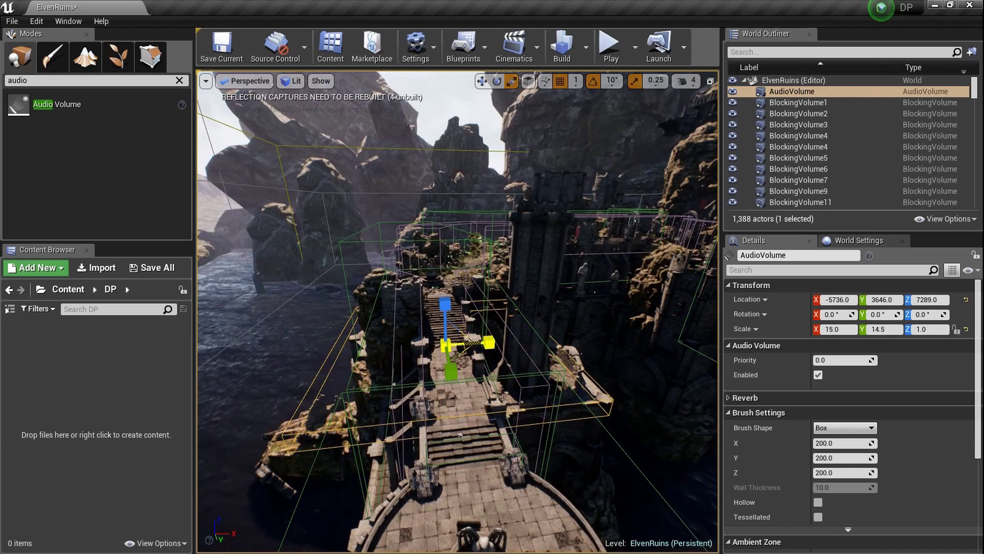
right_drag(443, 331, 610, 330)
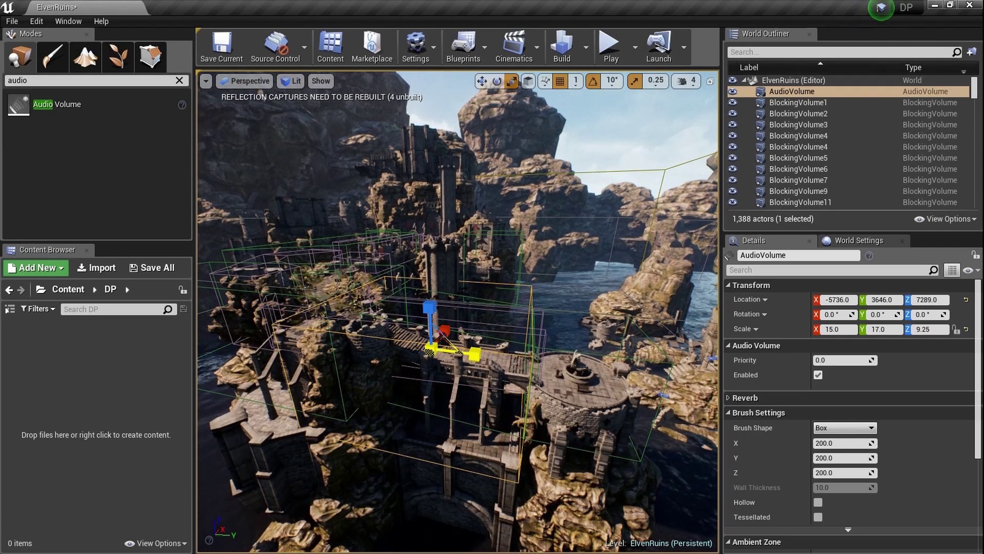
Shift the audio volume along Y to 3118 and stretch its Y scale to 21
mouse_move(467, 367)
right_down()
mouse_move(512, 369)
mouse_move(467, 368)
right_up()
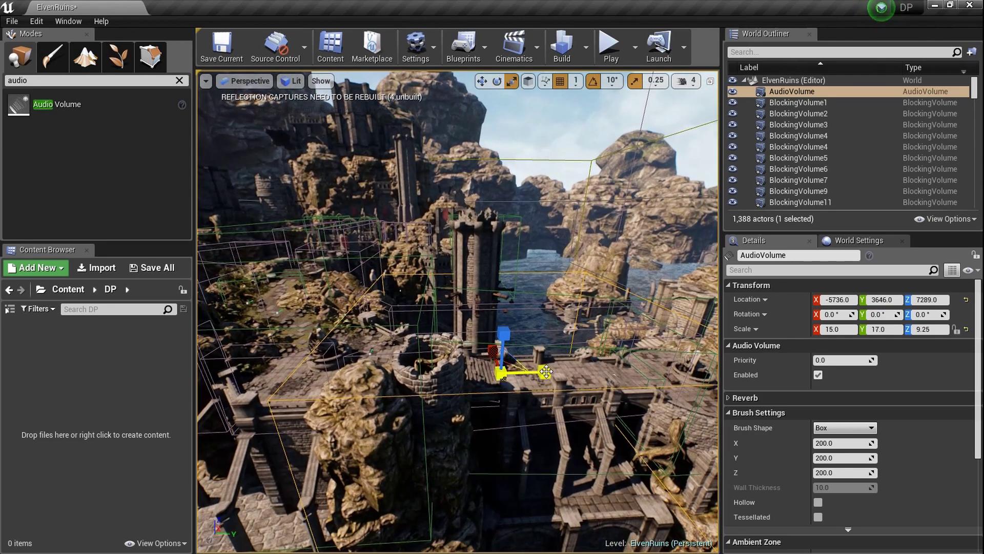
key(w)
drag(546, 372, 533, 373)
right_drag(499, 373, 474, 370)
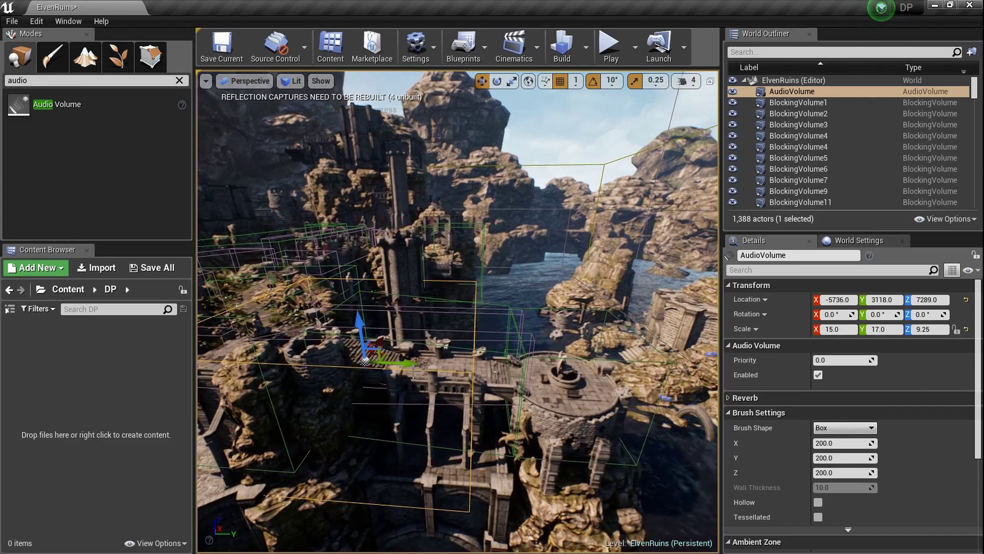
key(space)
key(space)
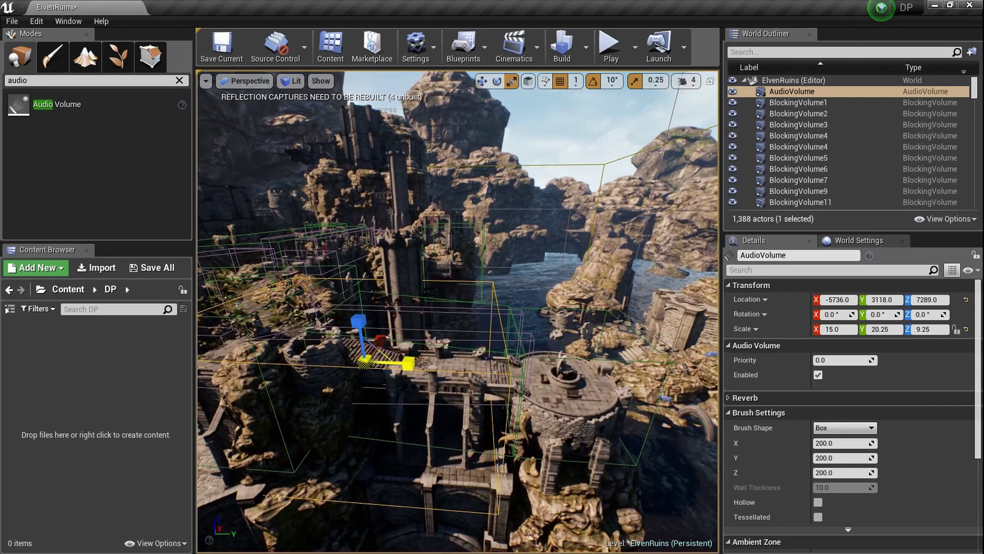
right_drag(407, 363, 477, 357)
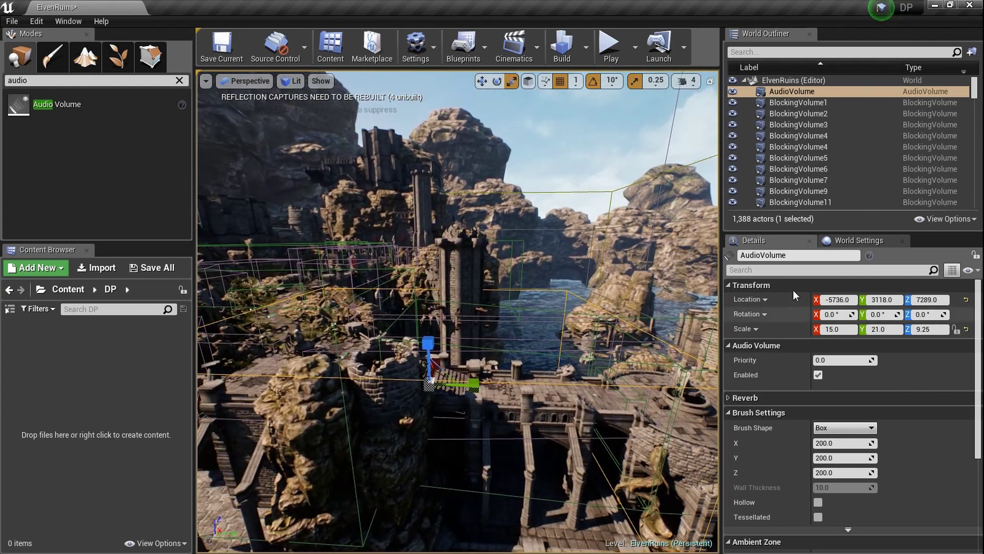
Expand the audio volume's Reverb settings to reveal its reverb effect options
click(867, 244)
click(792, 241)
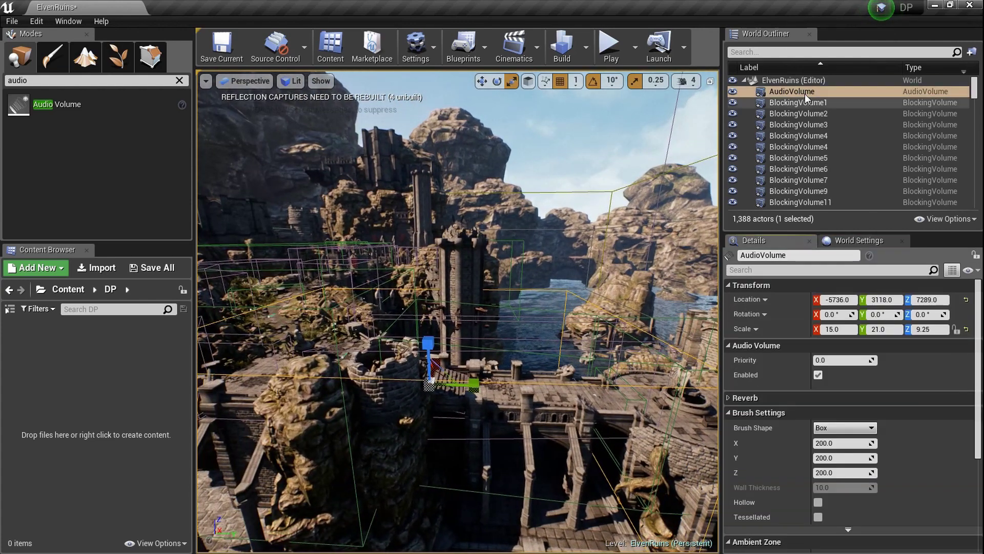
scroll(830, 375, down, 5)
scroll(820, 430, up, 5)
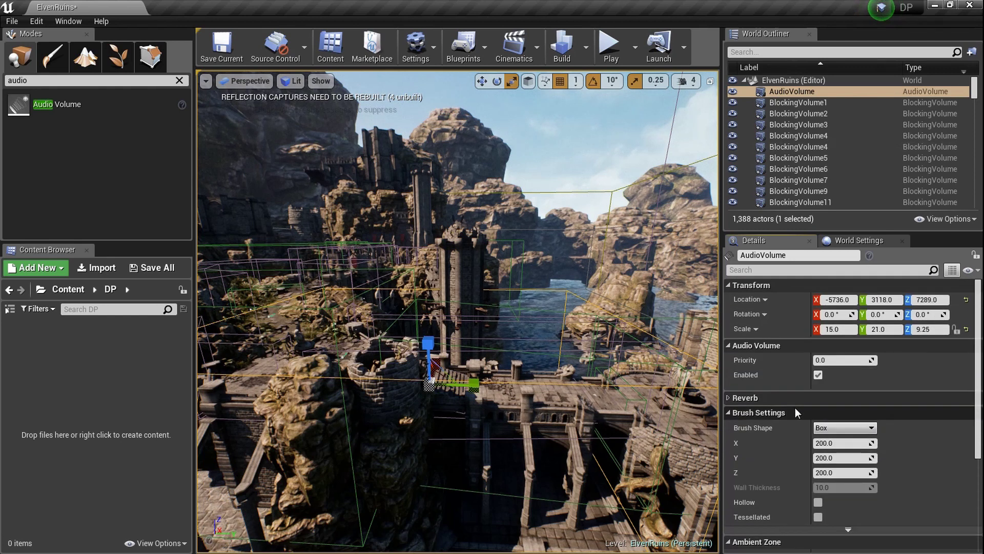
click(731, 398)
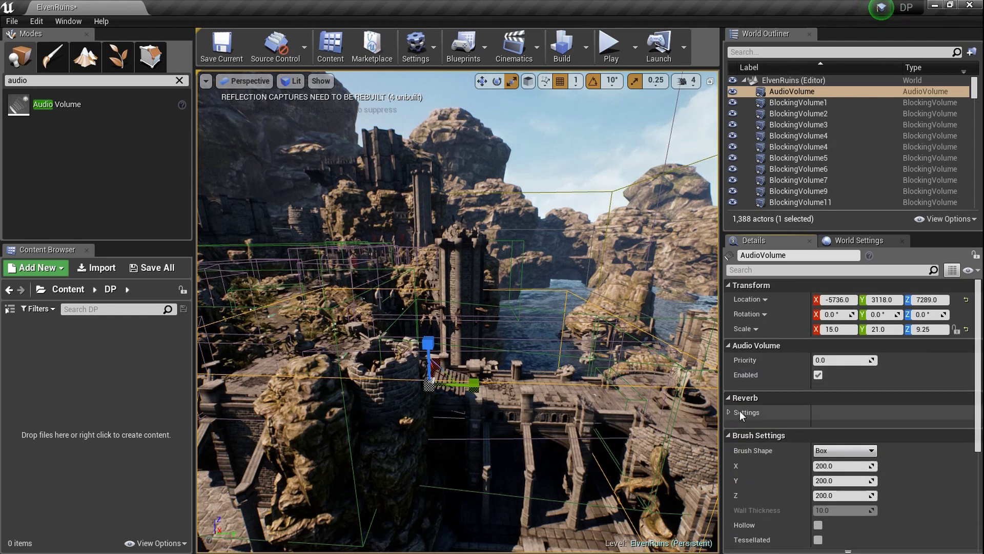
click(733, 413)
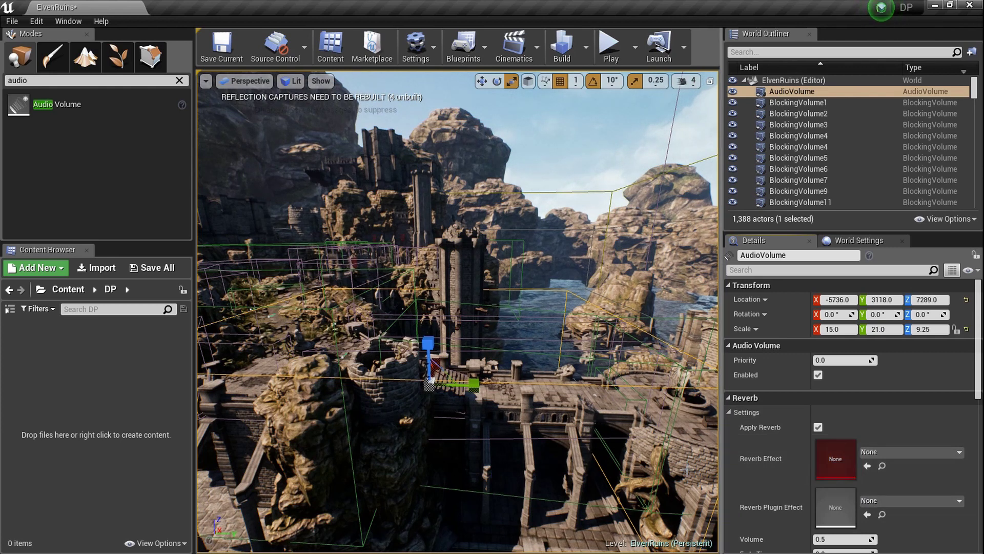
Create a Reverb Effect sound asset in the DP folder, keeping its default name
right_click(98, 361)
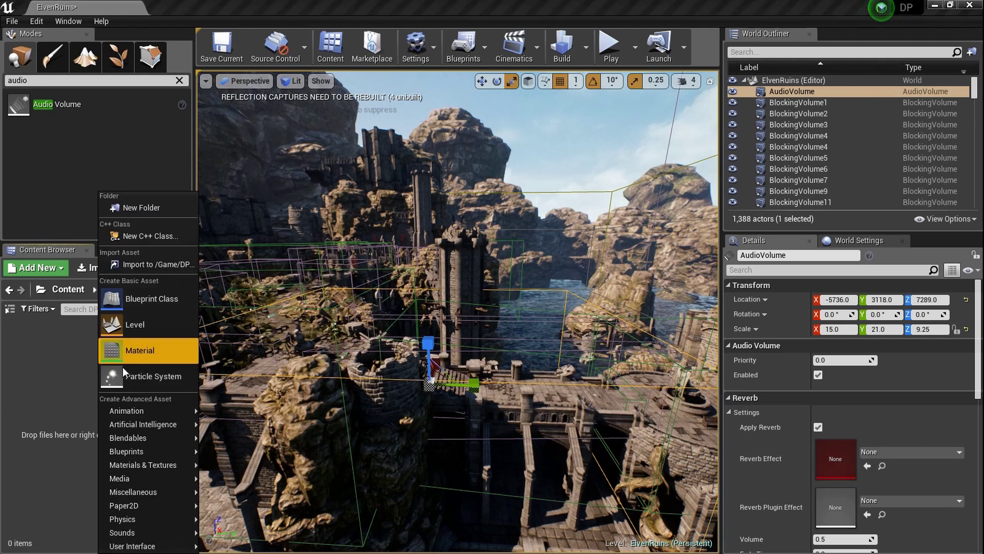
mouse_move(167, 527)
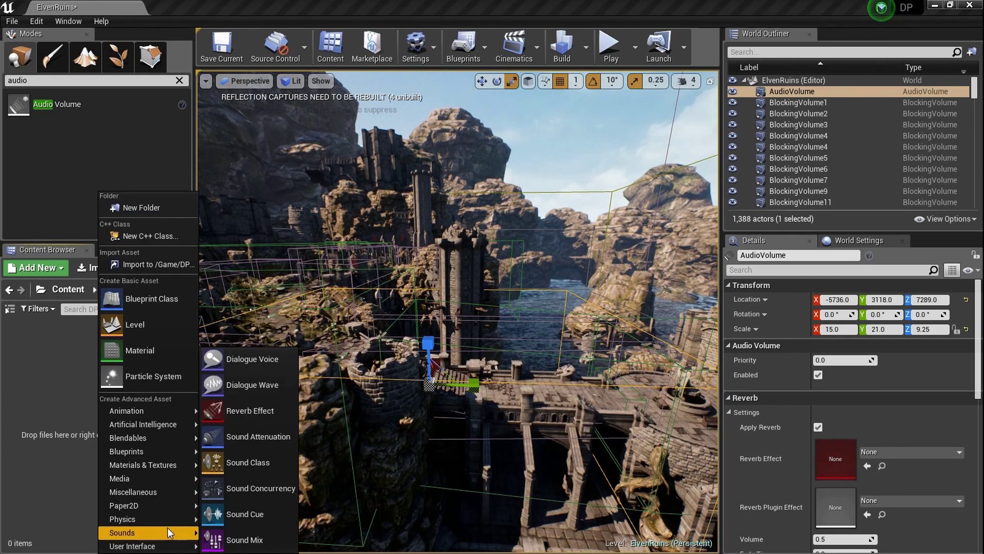
click(272, 407)
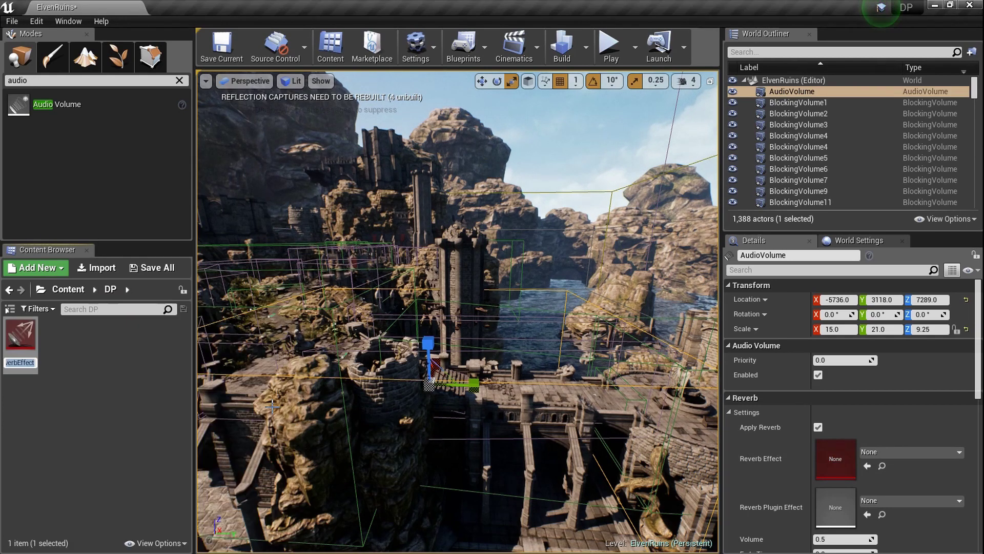
click(27, 353)
click(83, 373)
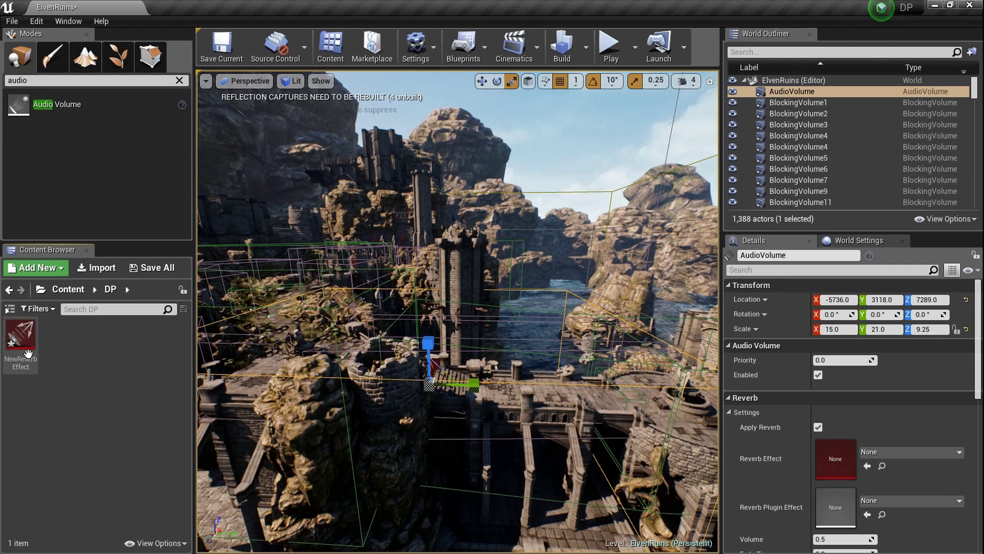
Assign the new reverb effect asset as the audio volume's Reverb Effect
drag(12, 350, 488, 364)
drag(724, 395, 841, 459)
mouse_move(635, 428)
right_down()
mouse_move(702, 430)
mouse_move(487, 429)
mouse_move(646, 442)
mouse_move(628, 438)
right_up()
key(w)
key(a)
right_drag(577, 318, 585, 318)
Open the new reverb effect for editing, docked beside the level editor with its reverb parameters shown
double_click(21, 352)
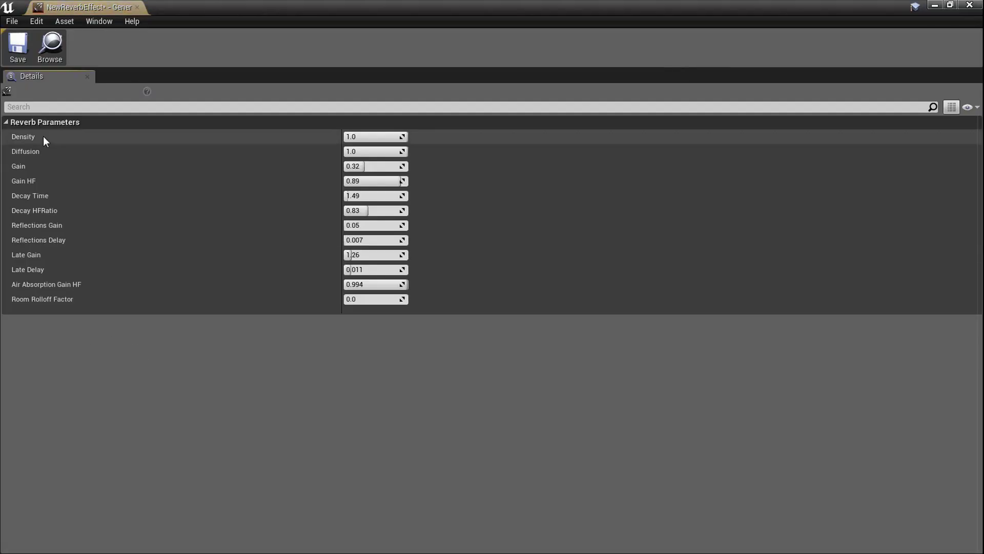
click(87, 77)
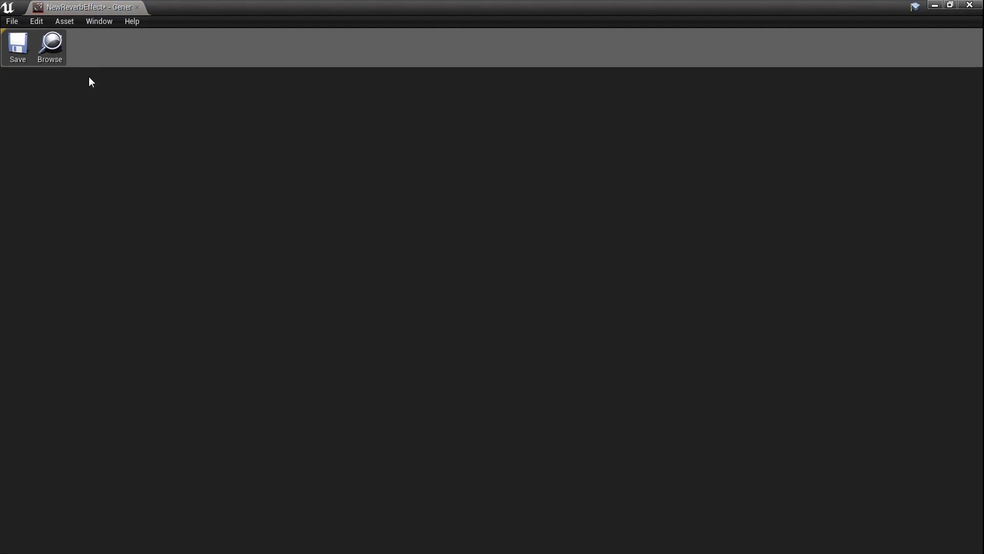
drag(96, 3, 251, 2)
click(111, 3)
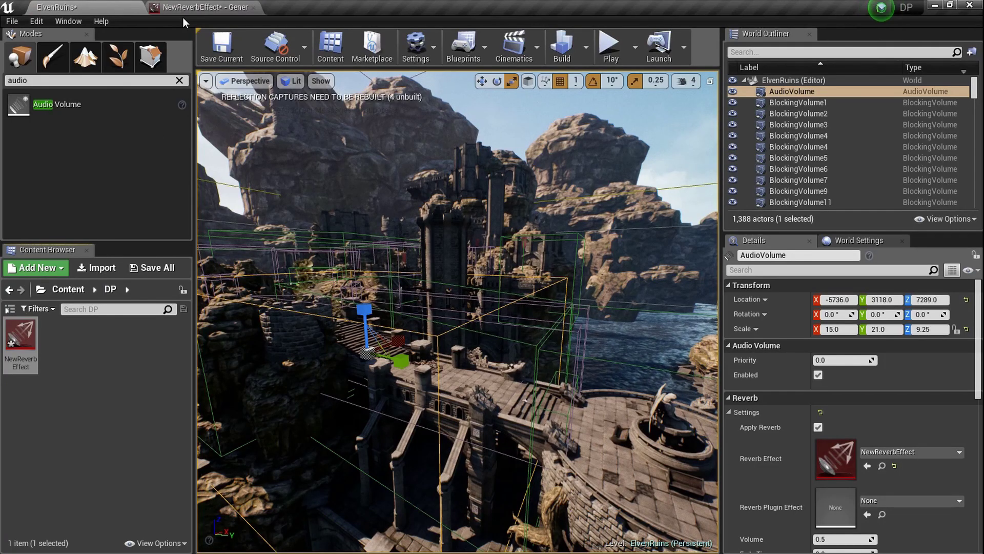
click(194, 4)
click(105, 22)
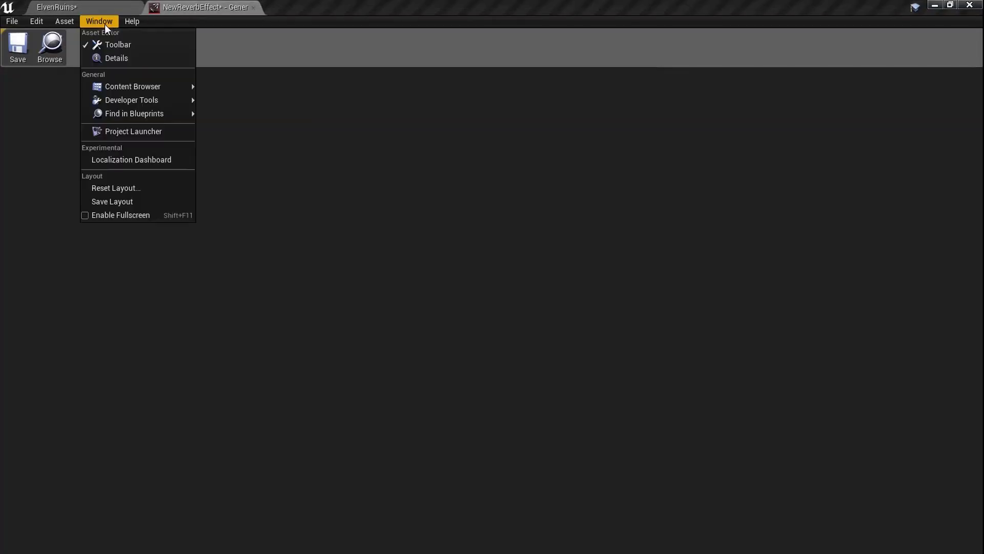
click(141, 58)
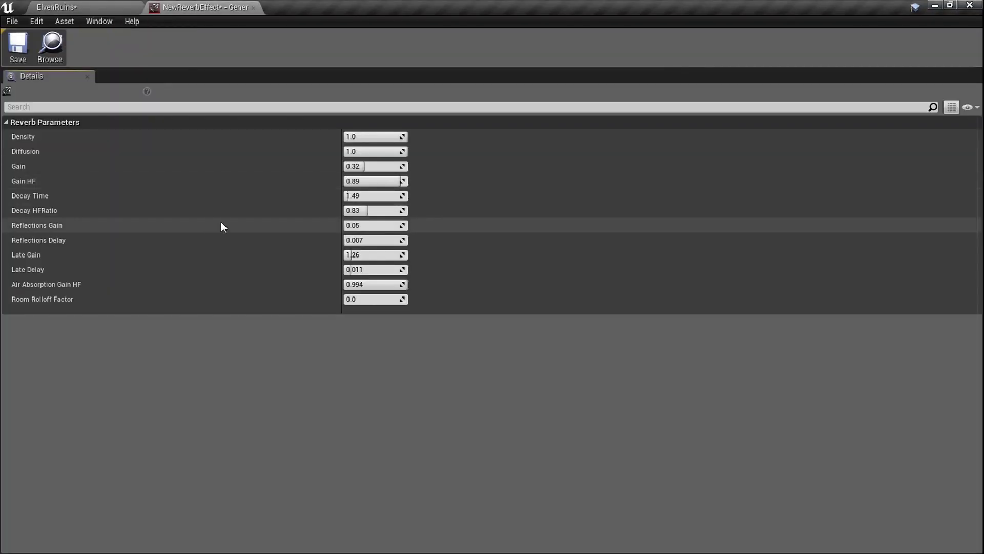
Set the reverb effect's Gain to 0.9 and save the asset
click(103, 2)
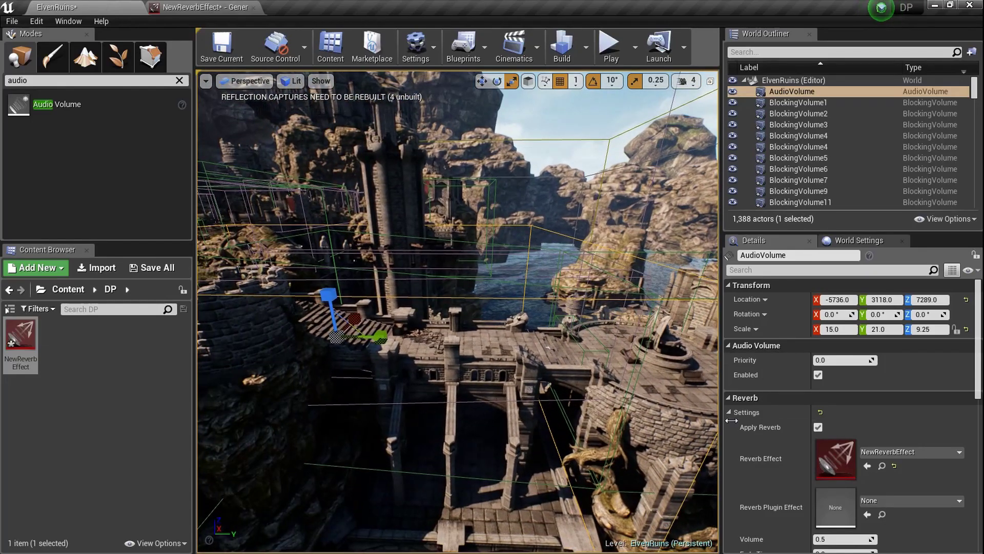
mouse_move(466, 402)
right_down()
mouse_move(371, 404)
mouse_move(458, 397)
right_up()
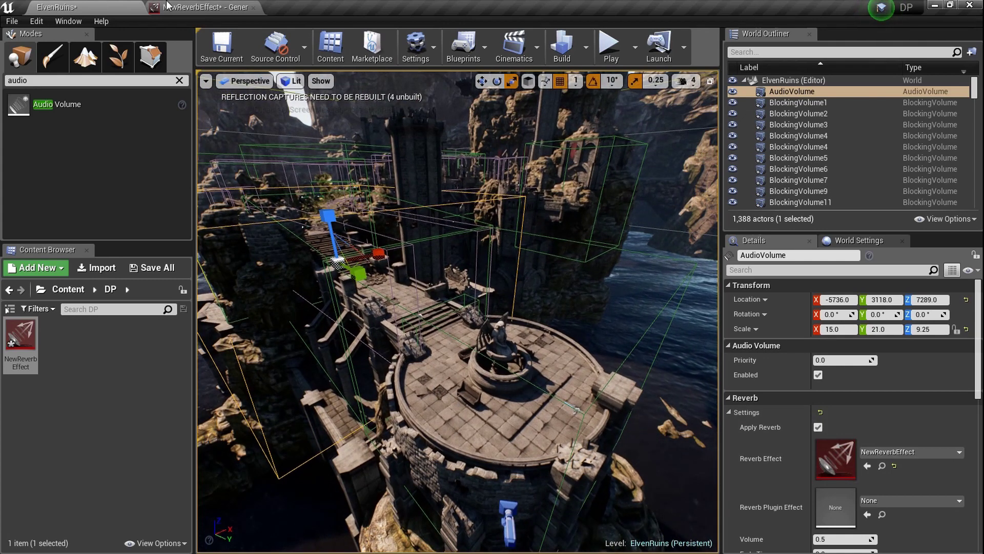
click(215, 6)
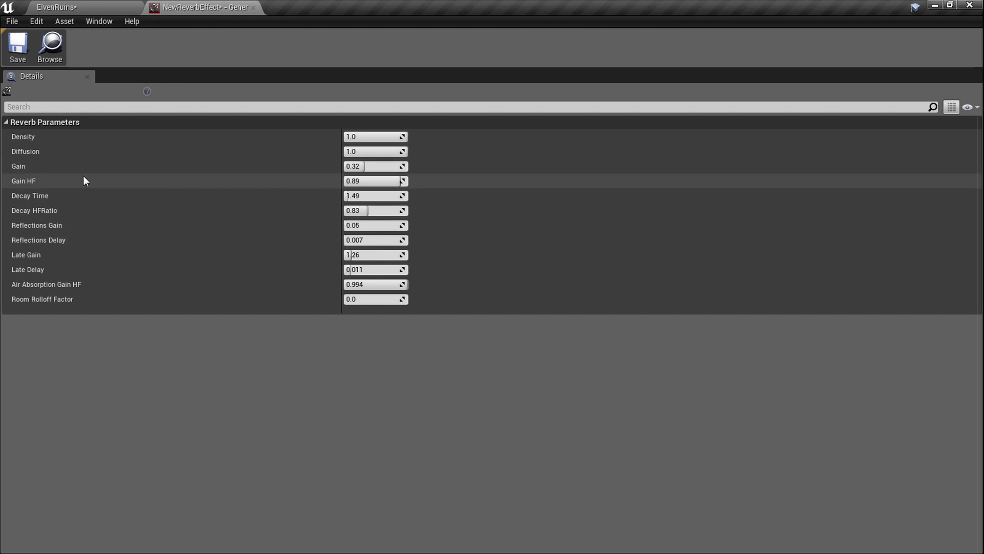
click(381, 166)
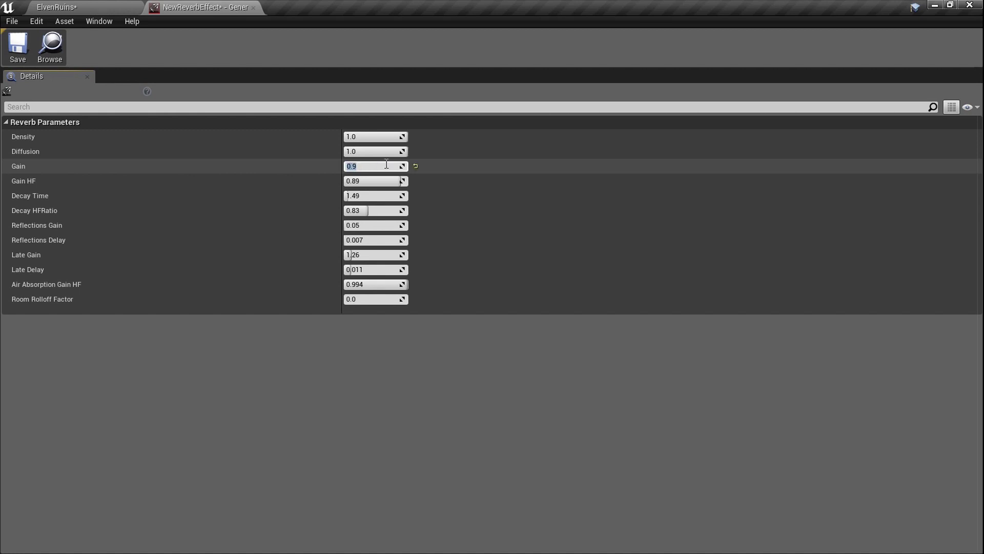
click(23, 48)
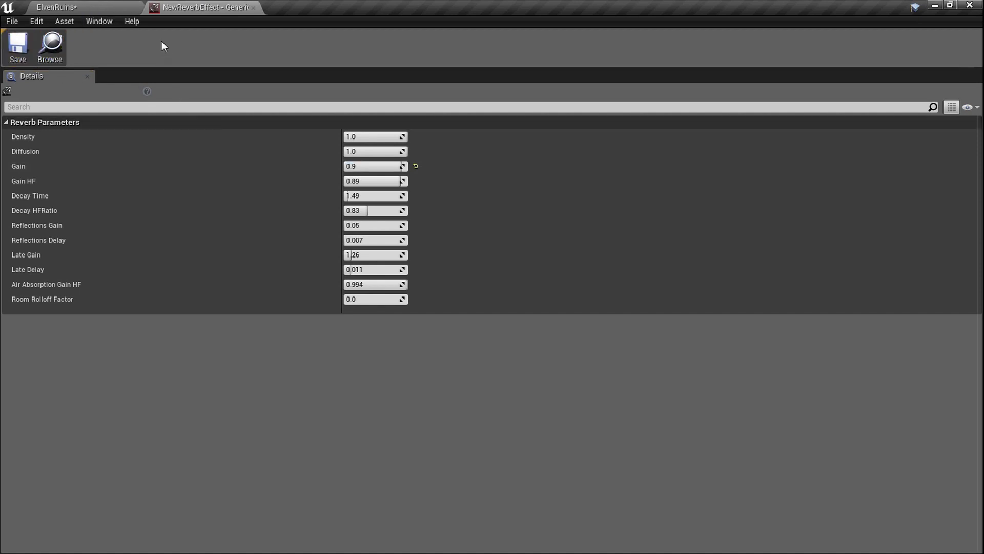
Play the level in full screen and run the character past the fountain to the bridge steps to test the reverb
click(110, 6)
key(F11)
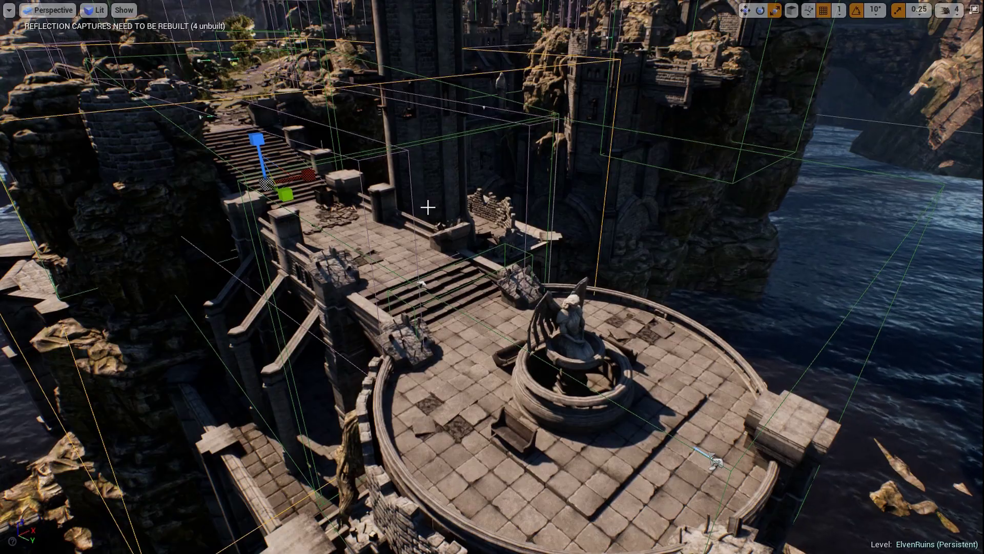
key(alt+p)
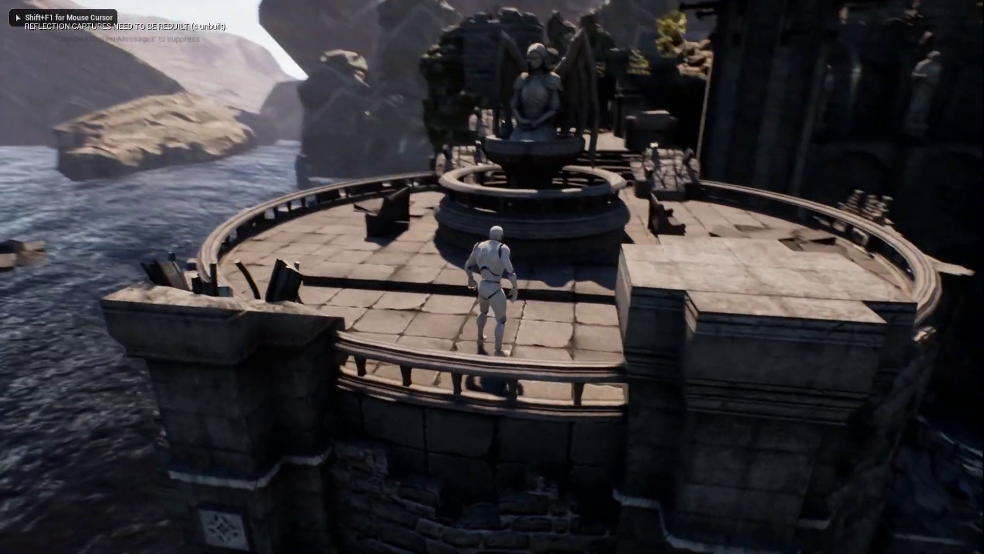
key(w)
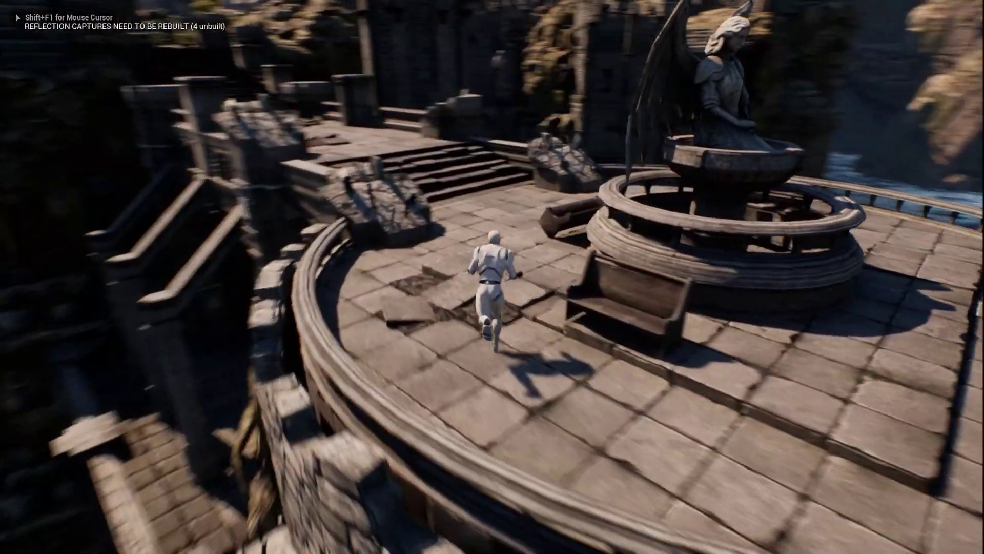
key(w)
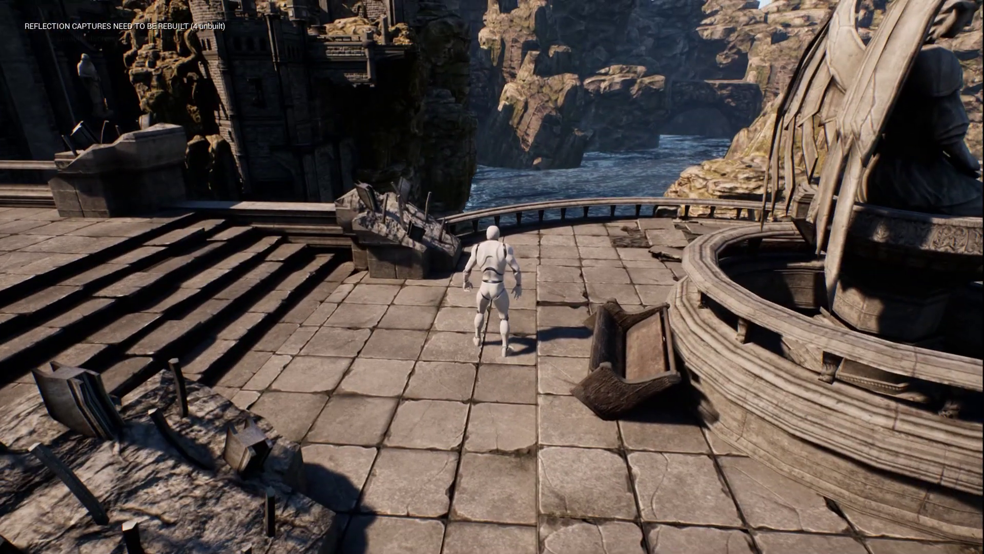
Run the character up the steps and back and forth along the bridge to test the reverb, and stop the play session
key(a)
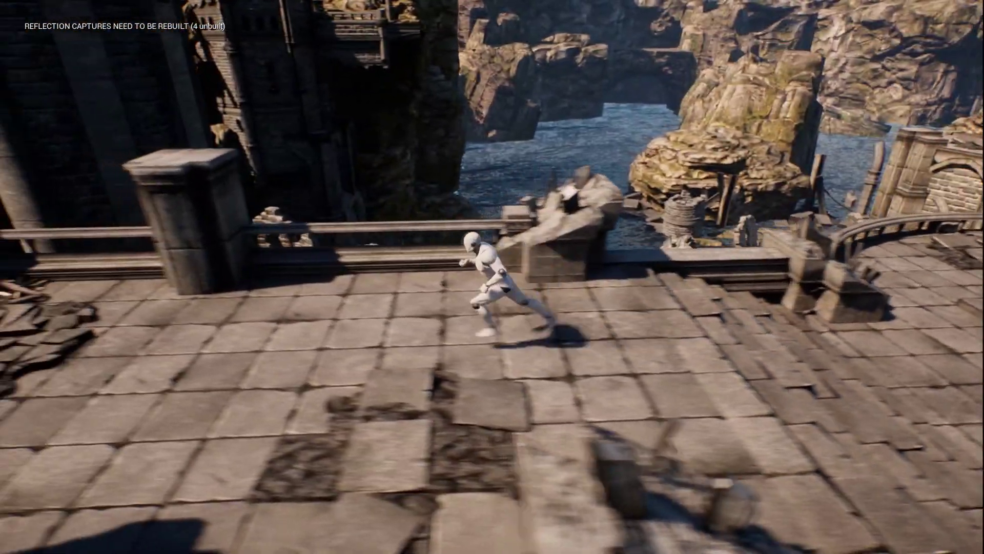
key(a)
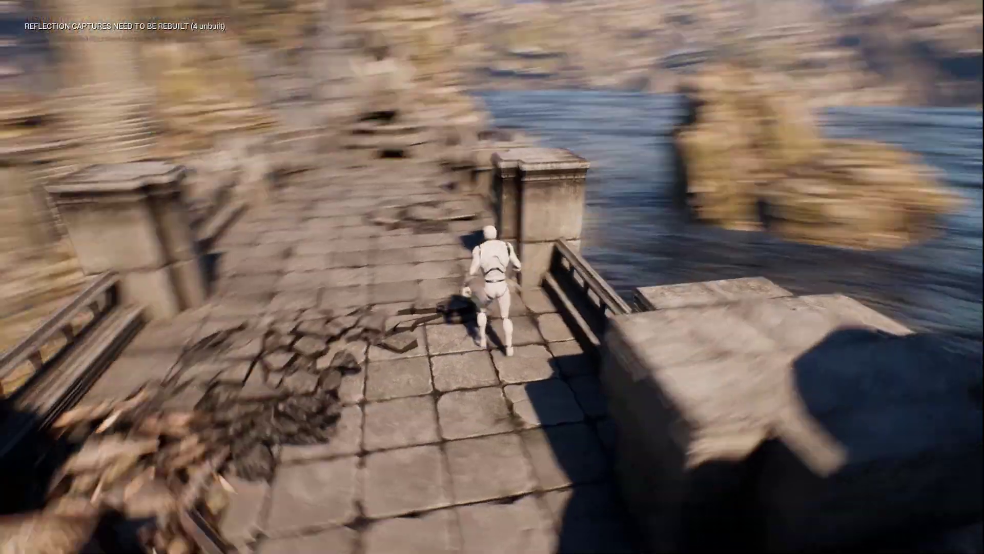
key(w)
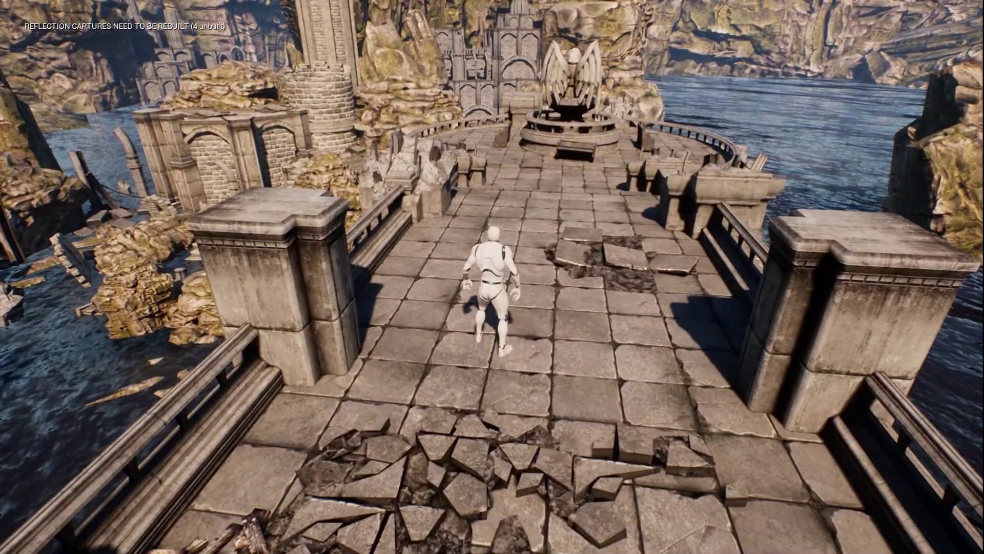
key(w)
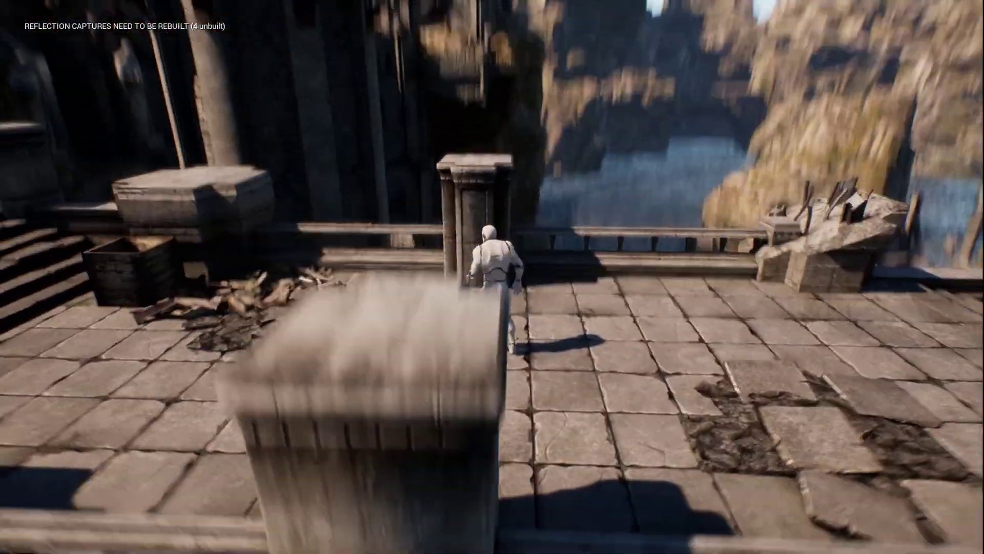
key(a)
key(d)
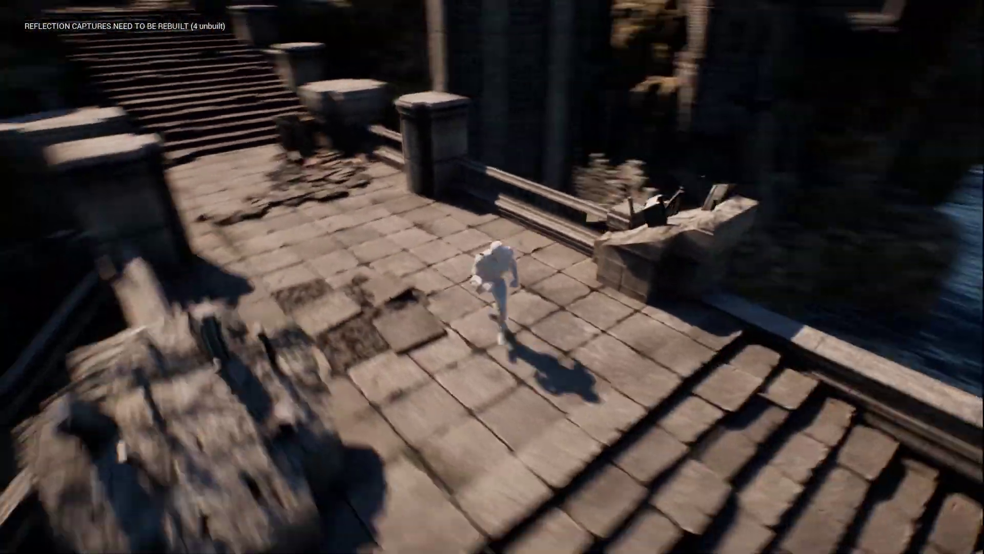
key(a)
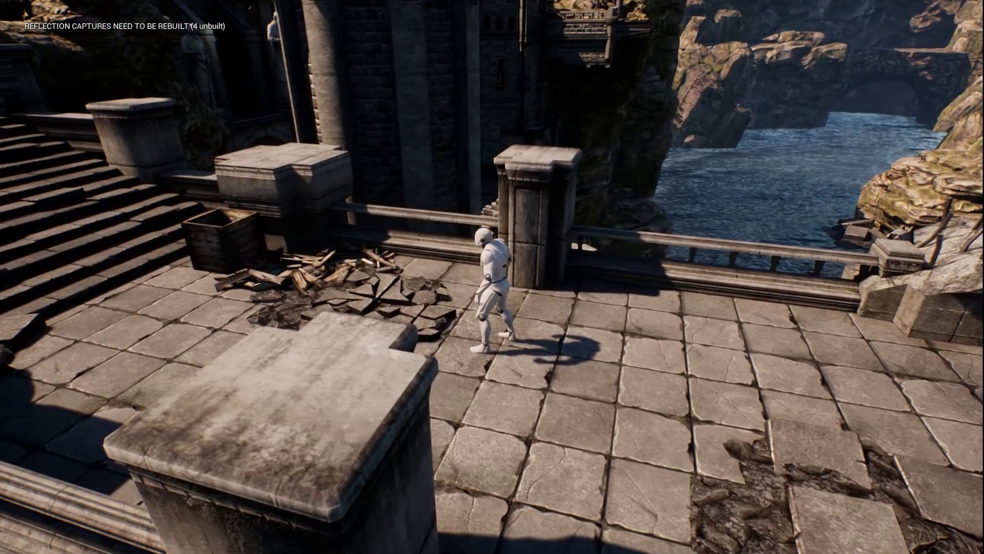
key(F11)
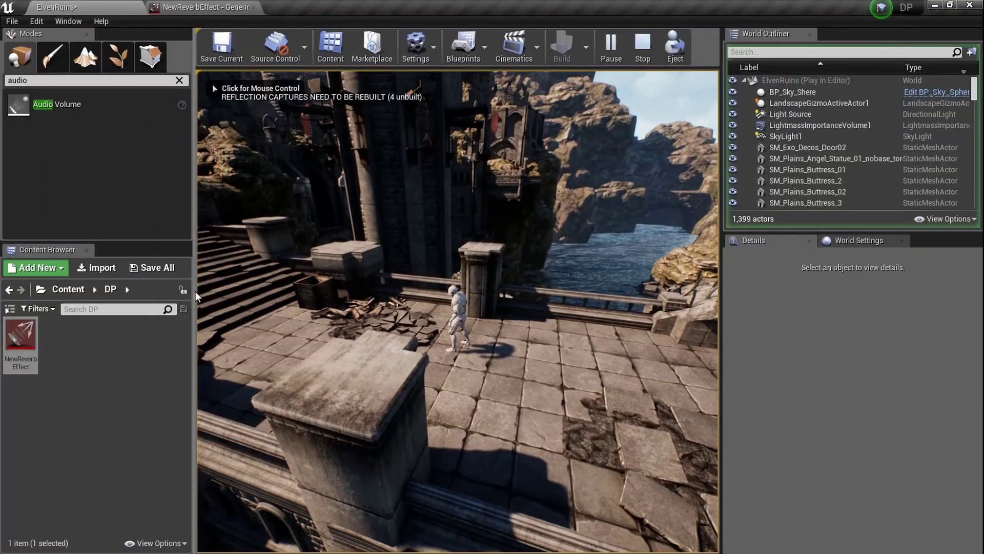
key(Escape)
Set the reverb effect's Gain to 1.0 and Gain HF to 0.2, and save the asset
click(206, 3)
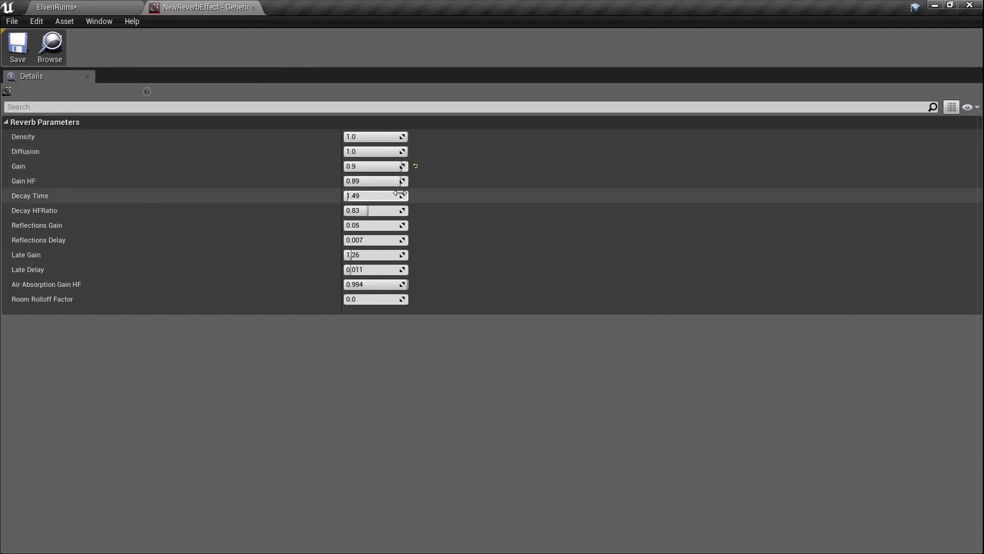
mouse_move(388, 181)
mouse_down()
mouse_move(405, 181)
mouse_move(382, 180)
mouse_up()
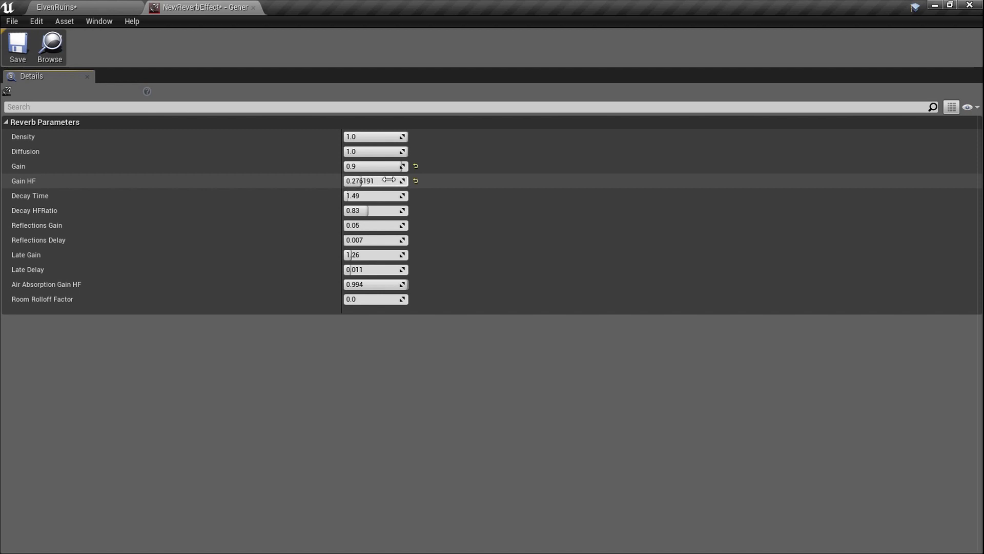
click(375, 166)
click(383, 181)
text(0.2)
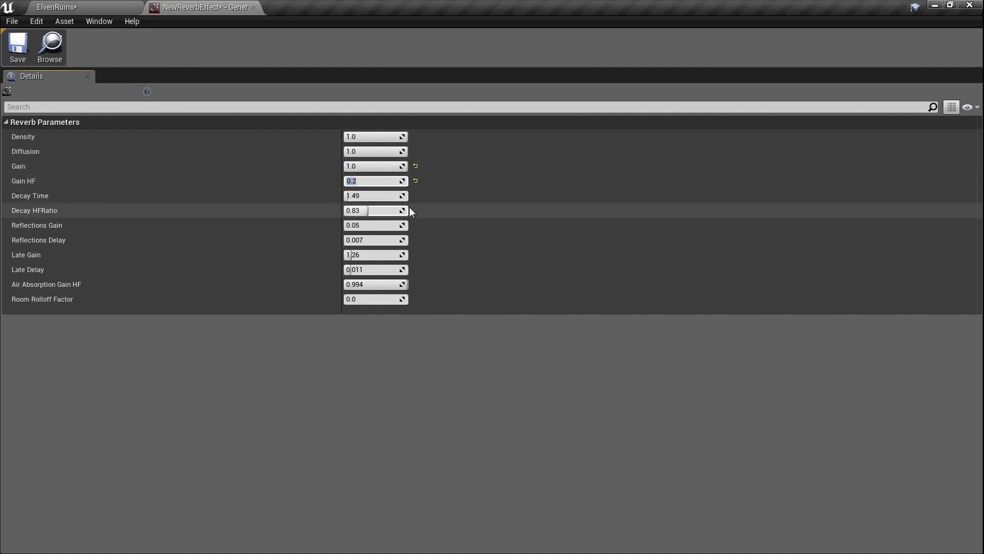
click(16, 58)
Return to the level, play it in full screen and run the character past the angel fountain to the bridge steps
click(93, 3)
click(512, 258)
key(F11)
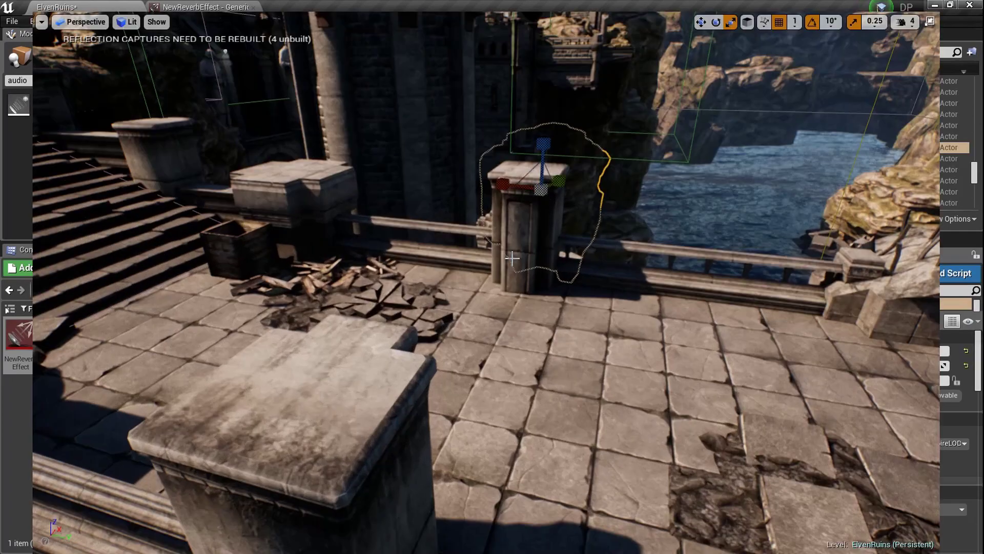
key(alt+p)
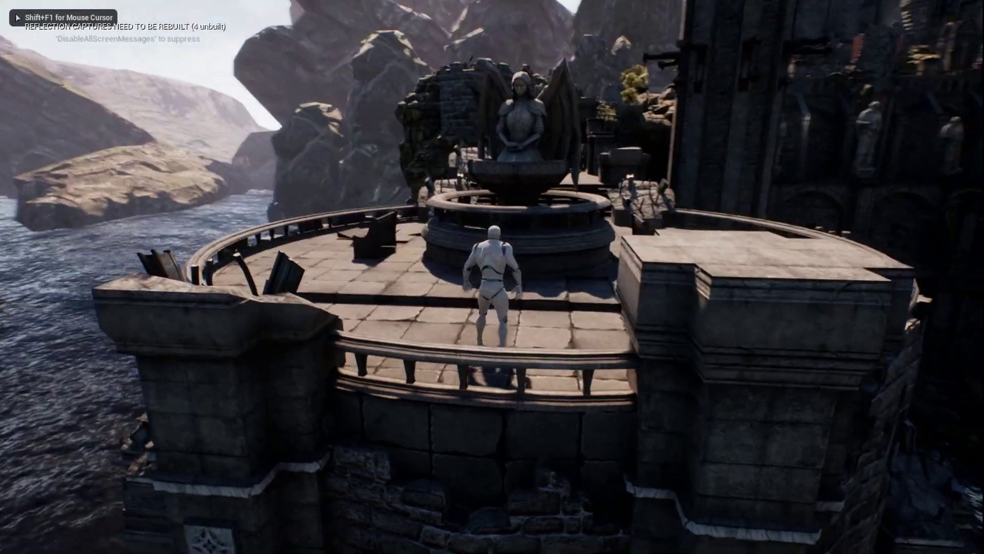
key(w)
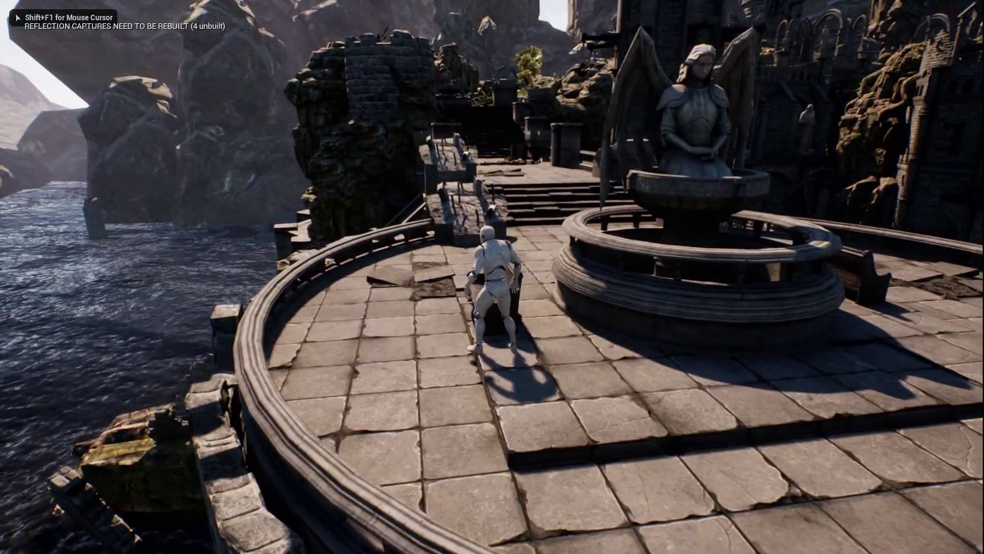
key(w)
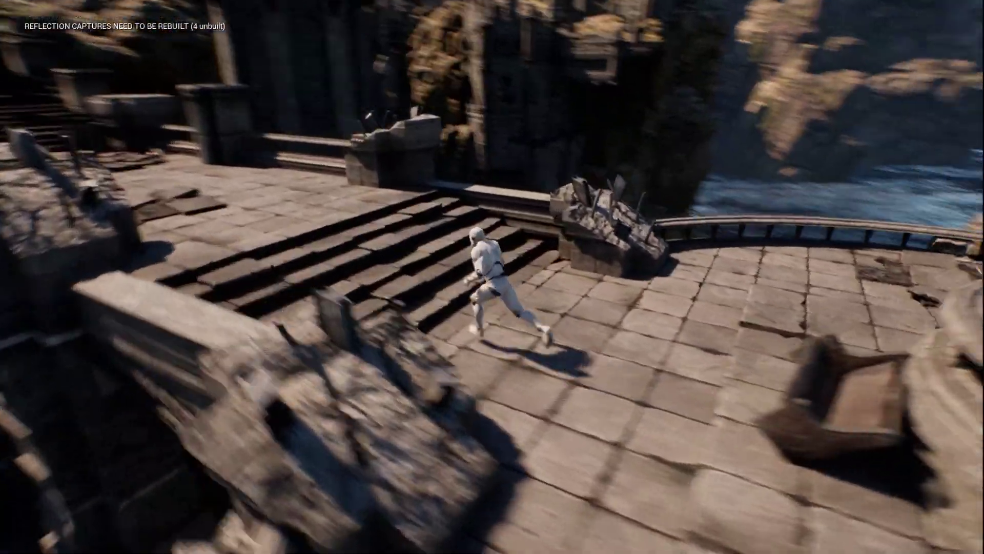
Run the character back and forth on the bridge near the broken paving to hear the edited gain values, and stop playing
key(a)
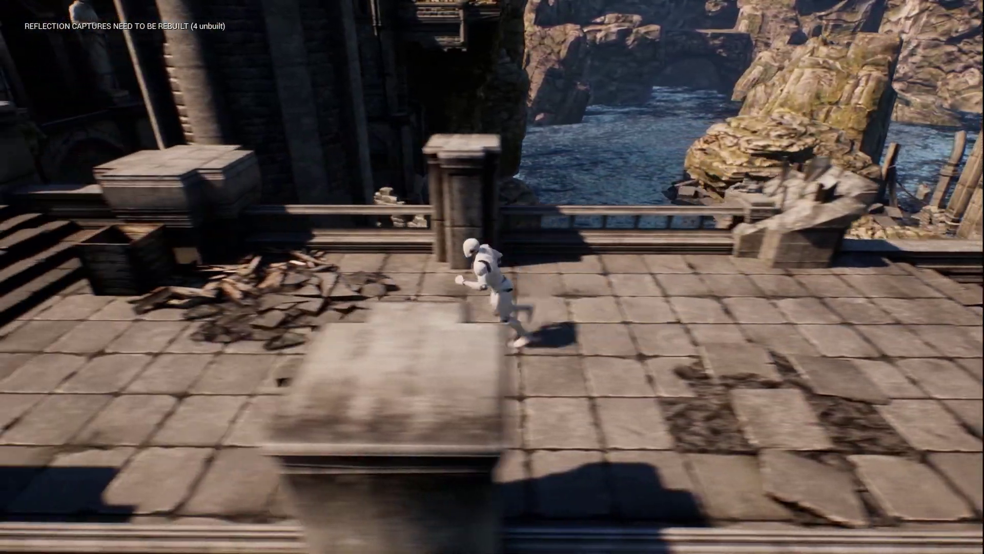
key(d)
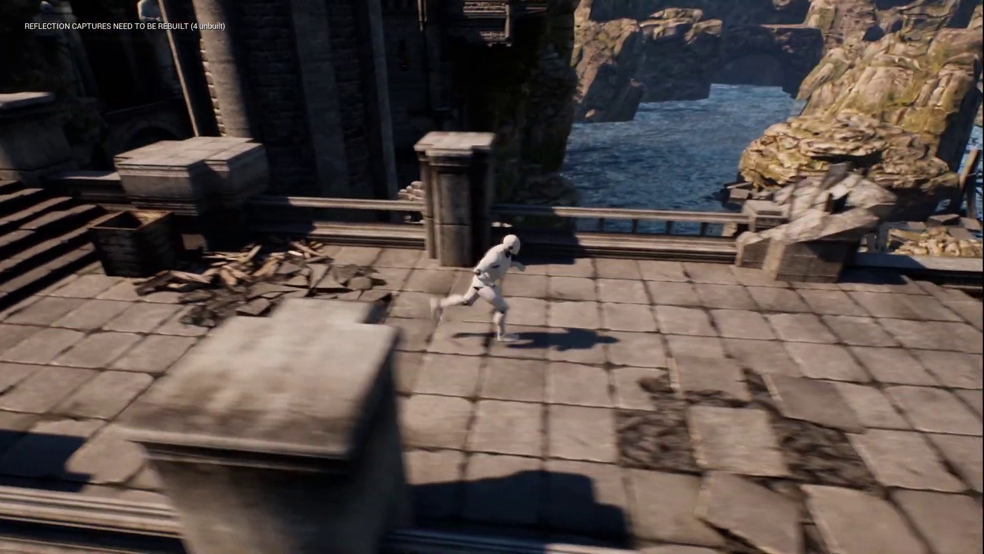
key(a)
key(a)
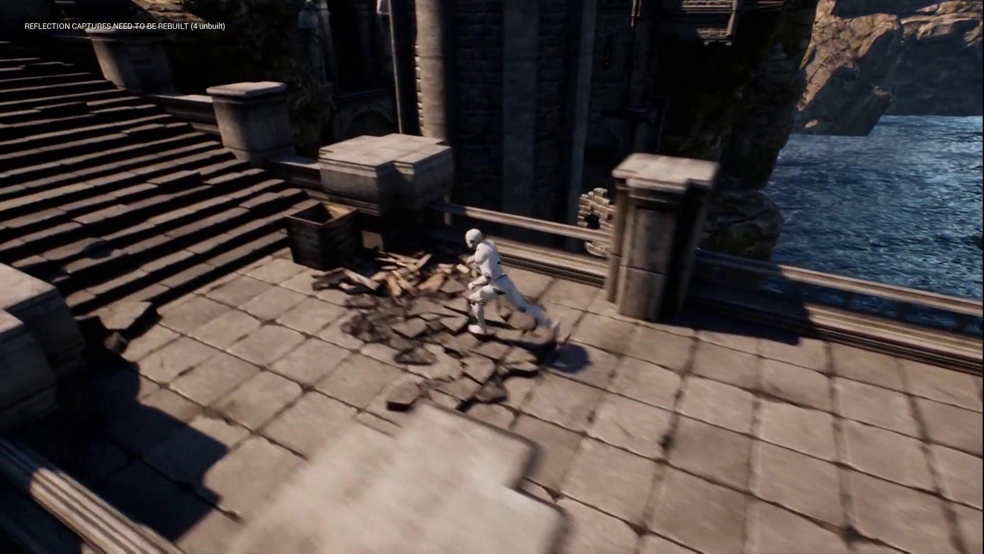
key(a)
key(d)
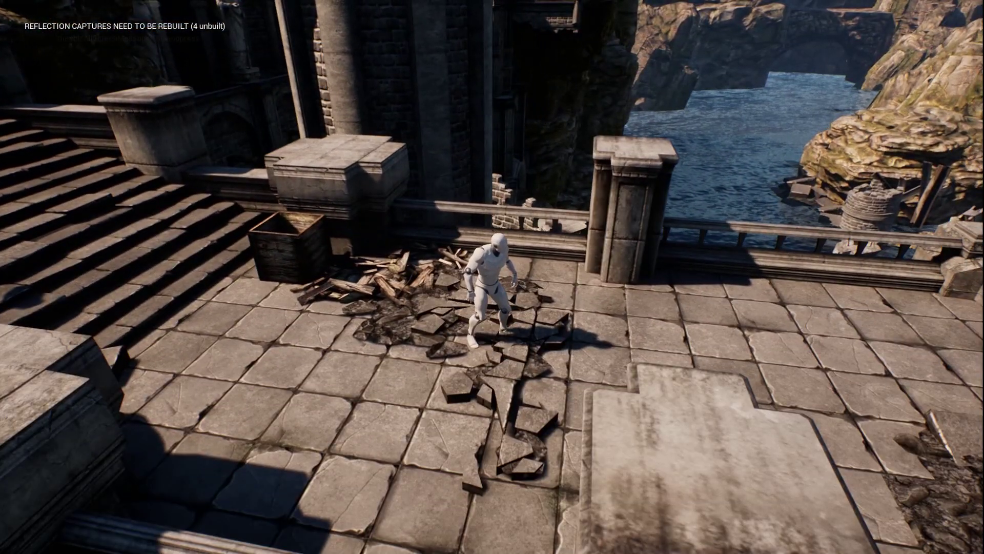
key(Escape)
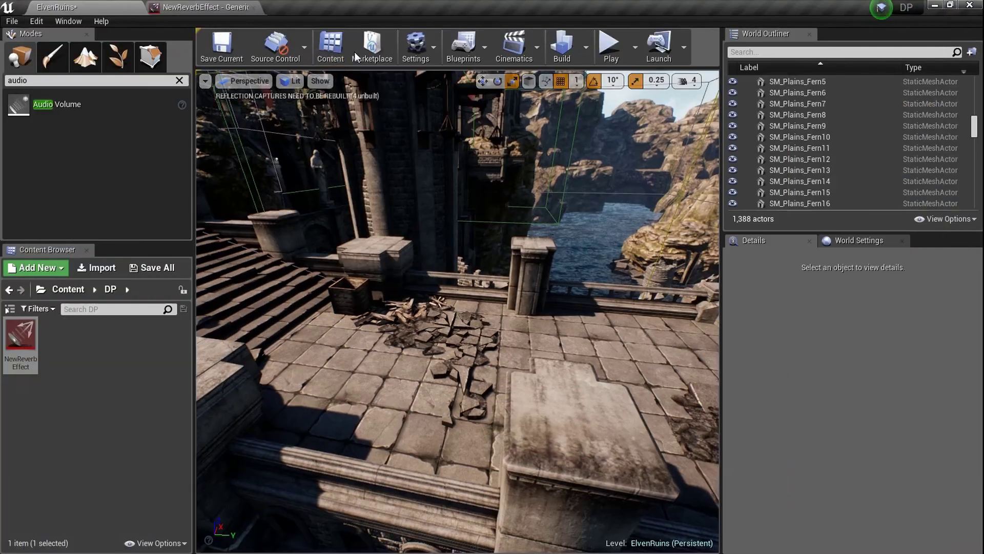
Set the reverb effect's Decay Time to 5 and save the asset
click(229, 8)
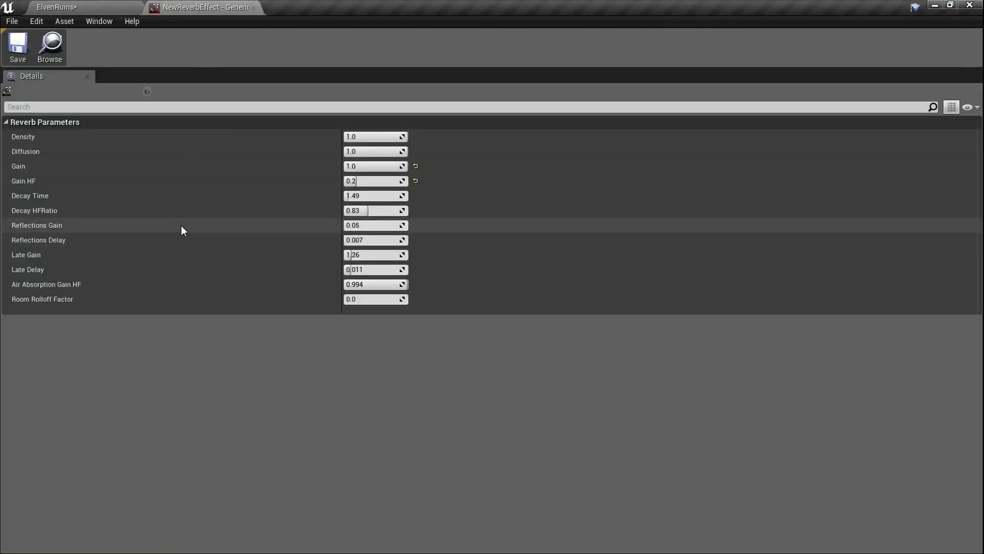
click(389, 195)
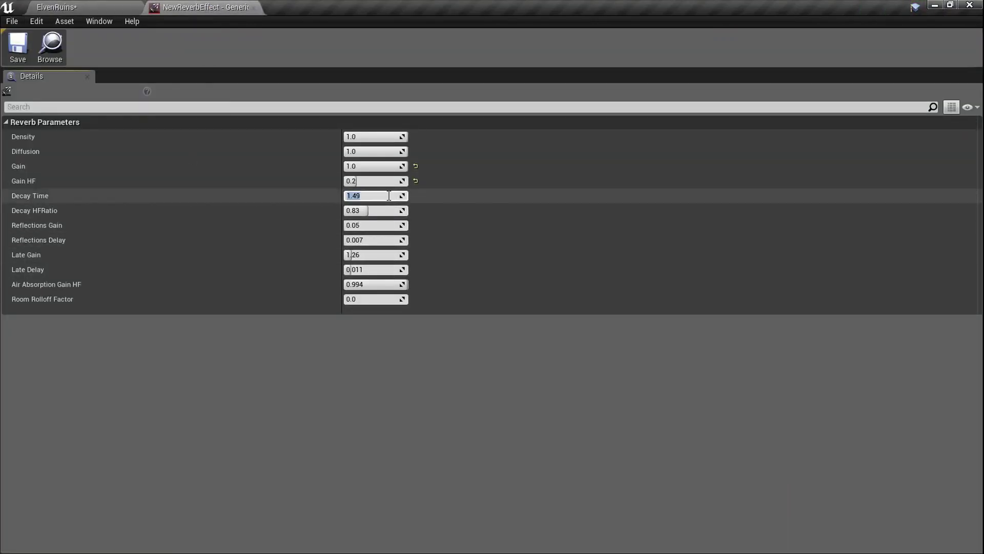
text(5)
key(Return)
click(21, 60)
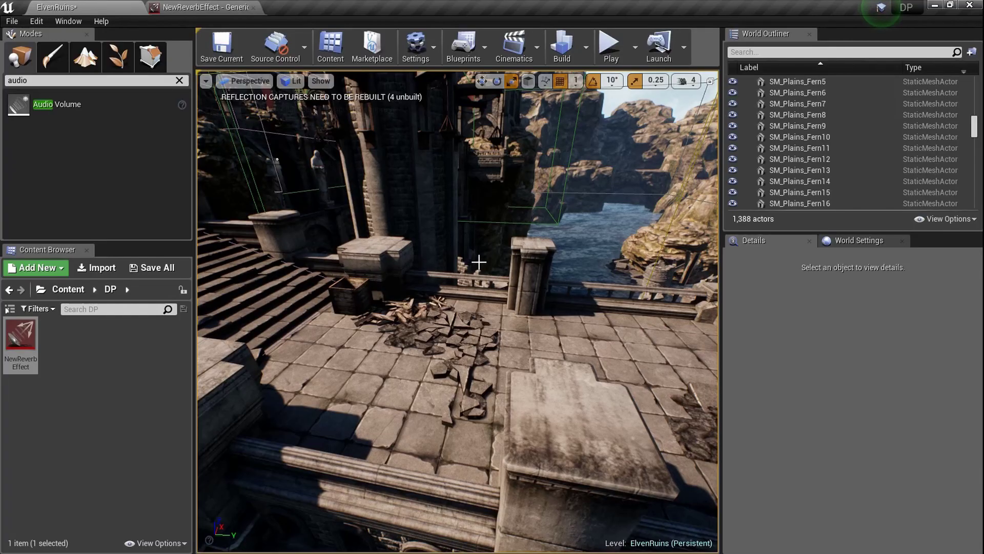
Play the level in full screen and run the character around the fountain and up the steps onto the bridge
key(F11)
key(alt+p)
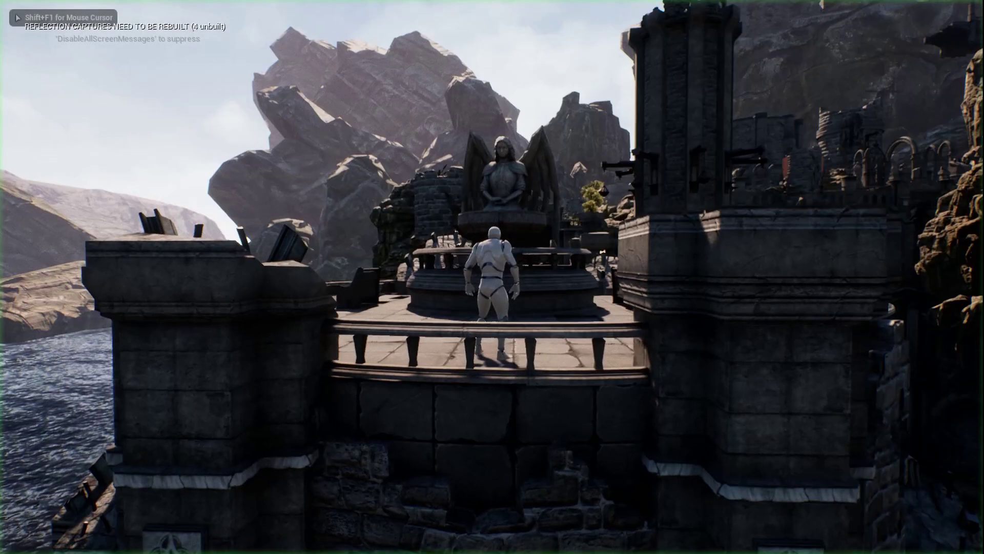
key(w)
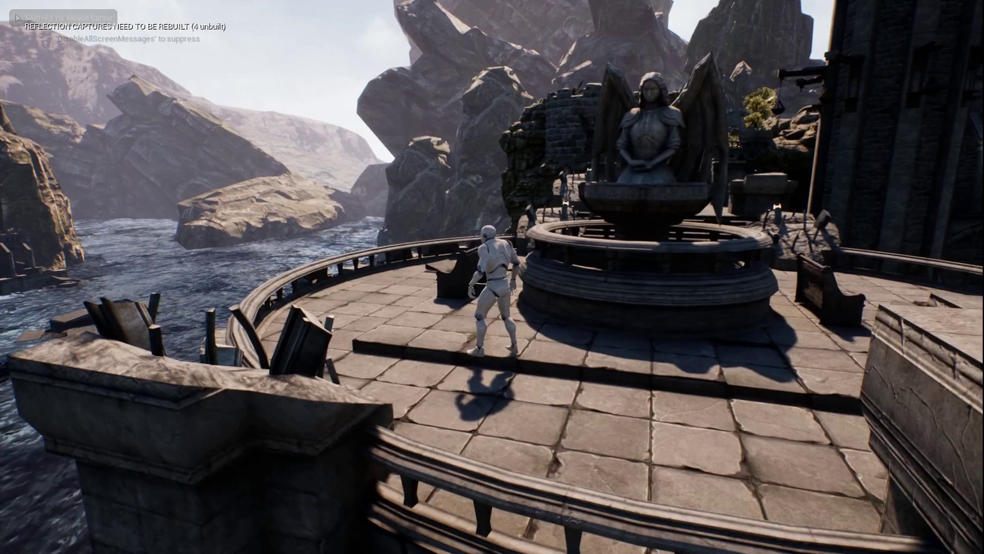
key(a)
key(w)
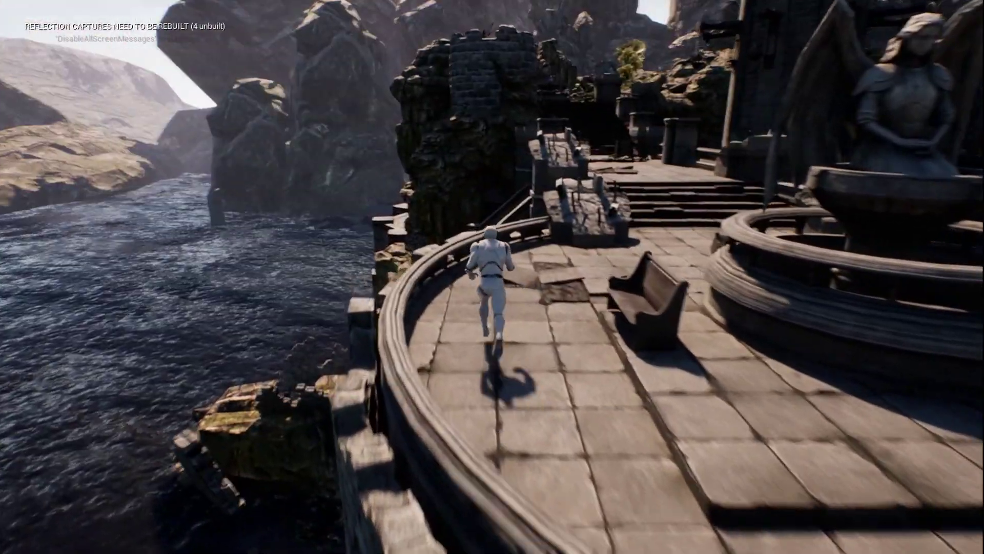
key(a)
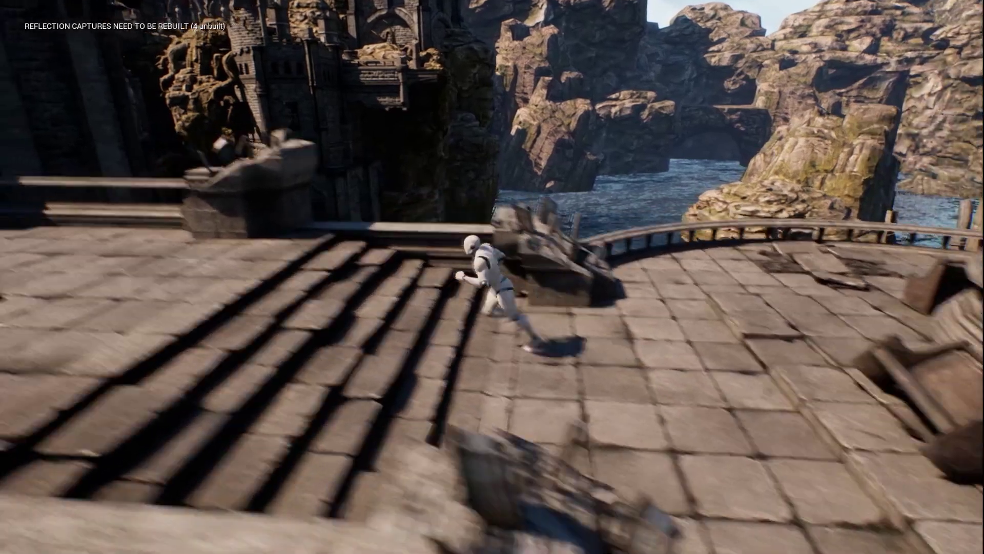
key(a)
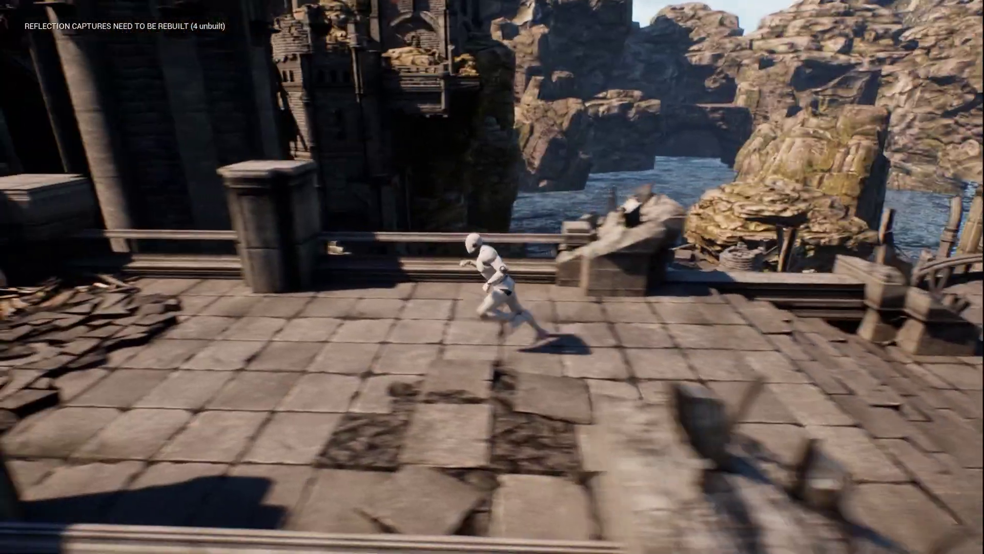
Move the character around the rubble and wooden crate on the bridge to hear the longer decay, and end the play session
key(d)
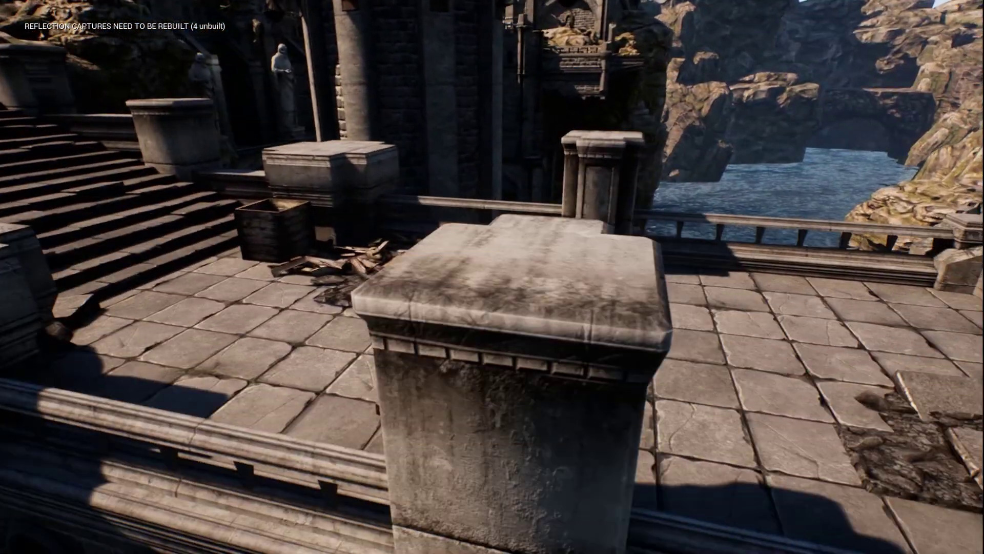
key(w)
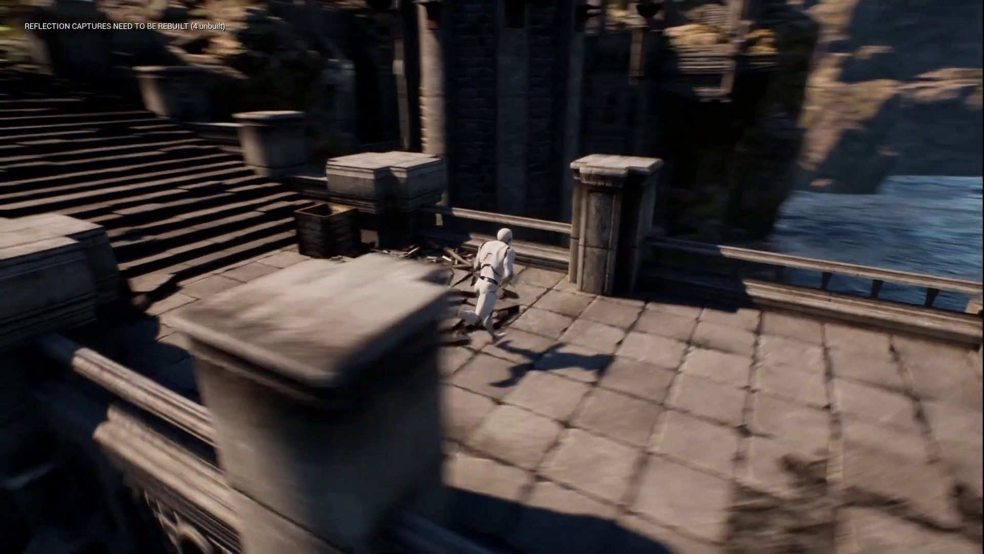
key(a)
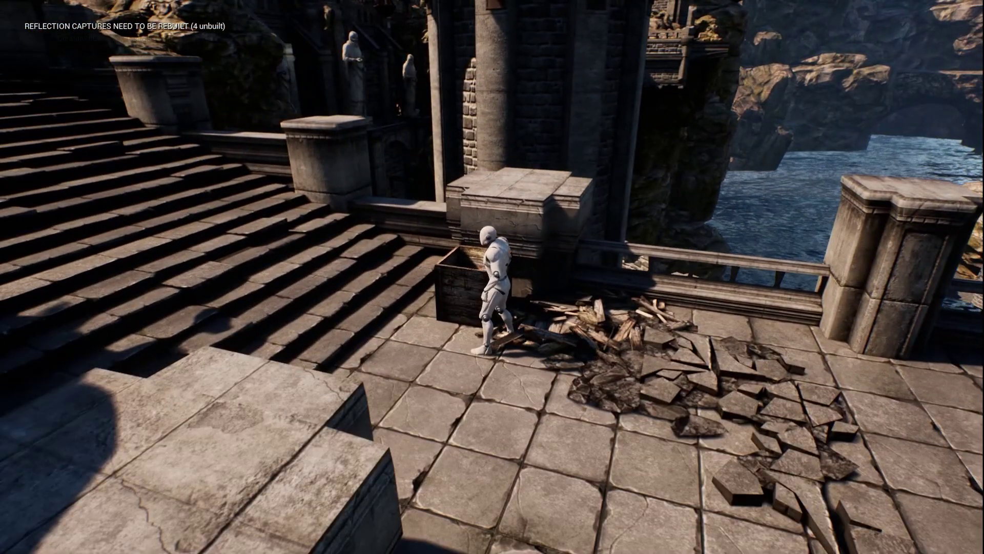
key(s)
key(d)
key(w)
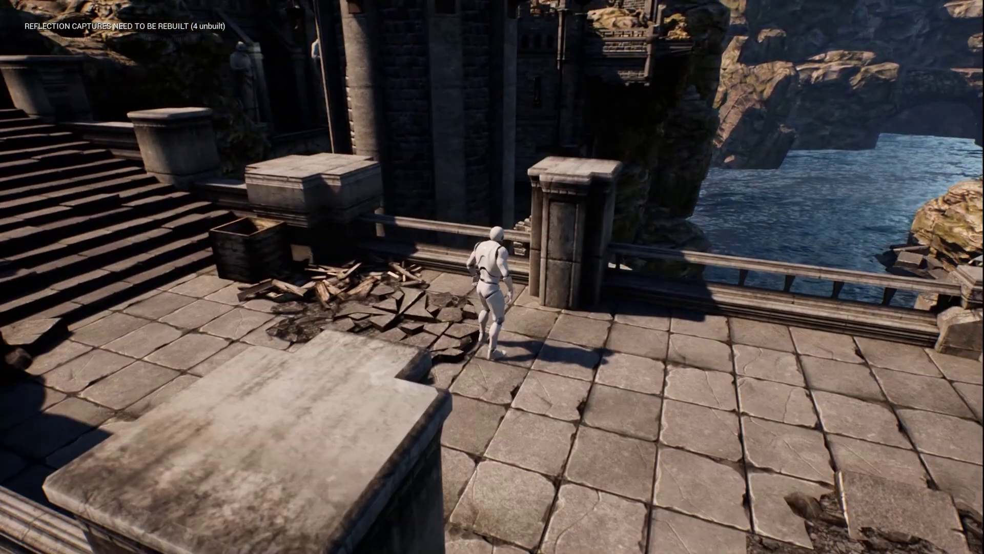
key(a)
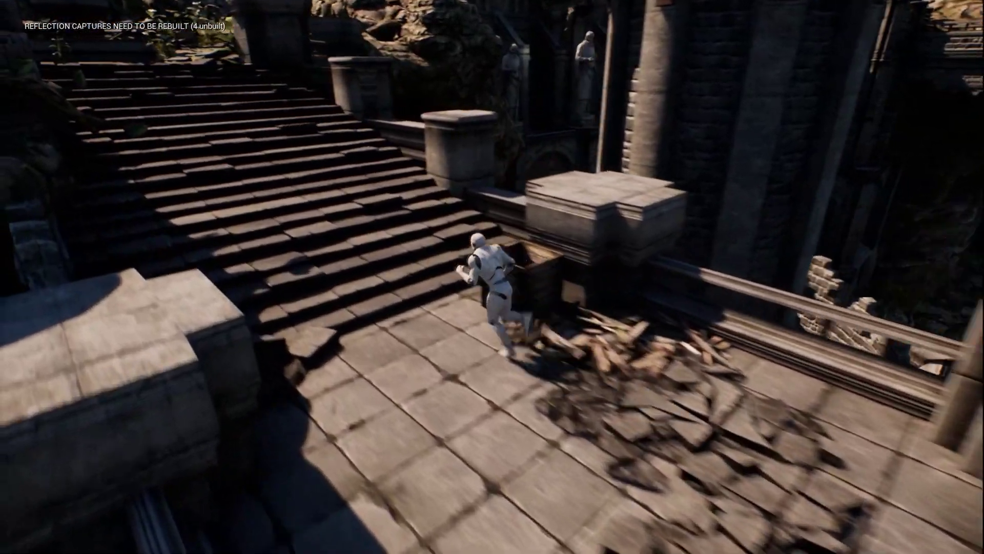
key(d)
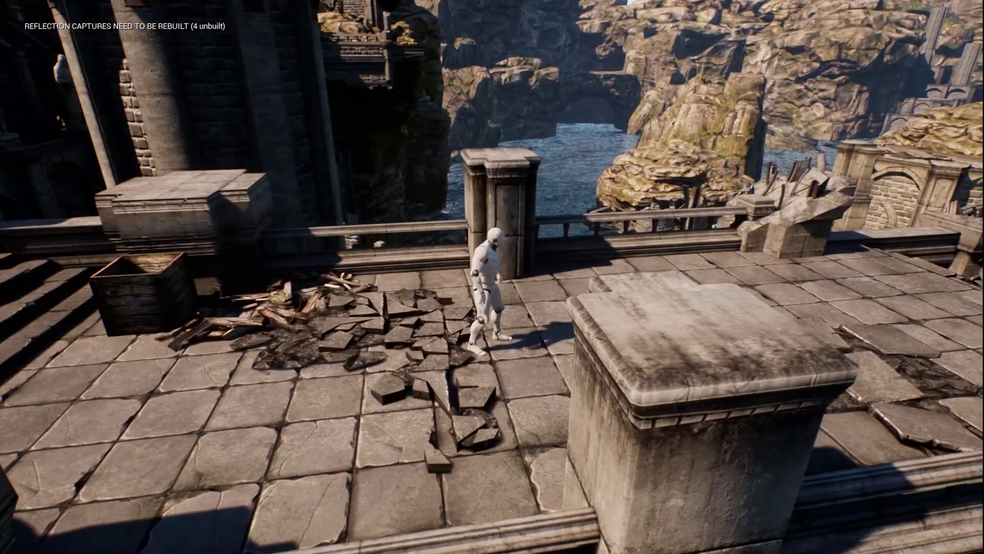
key(Escape)
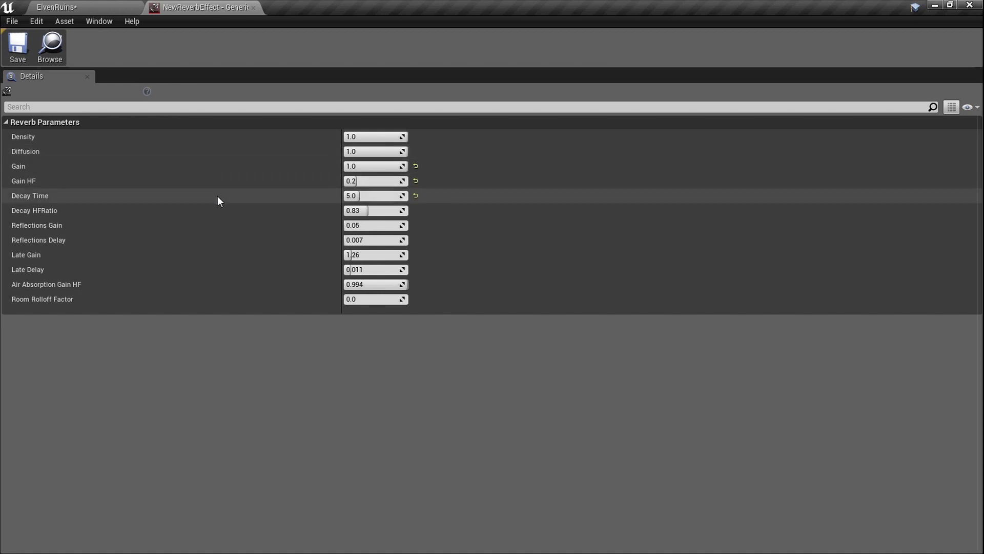
Set the reverb effect's Reflections Delay to 0.3 and save the asset
click(375, 241)
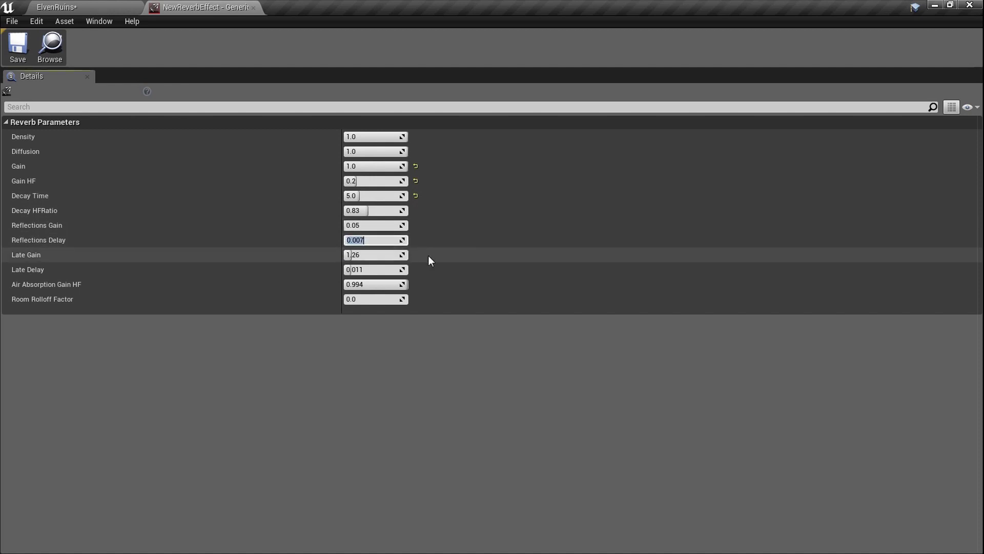
drag(404, 243, 420, 242)
click(393, 242)
text(.3)
key(Return)
click(16, 55)
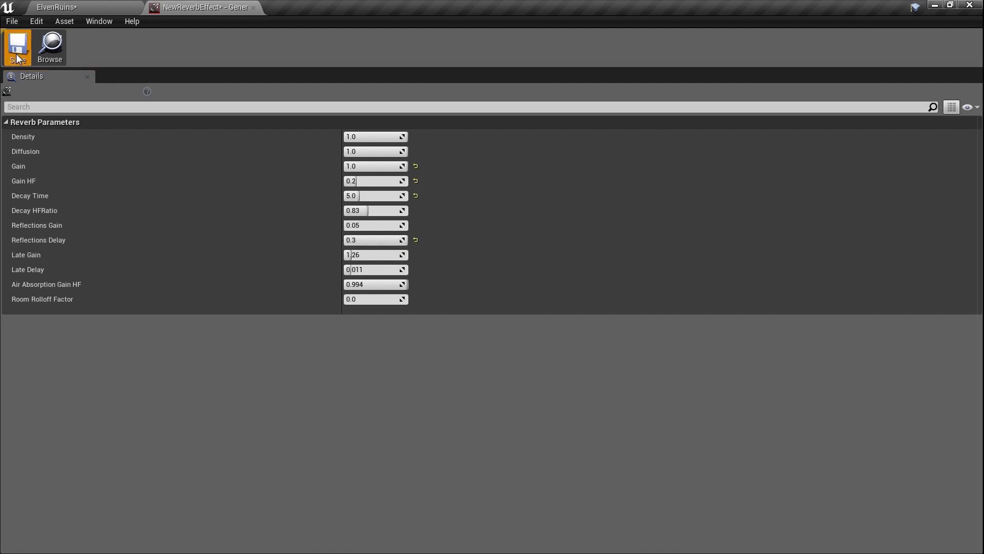
Play the ElvenRuins level in full screen and run the character past the fountain and up onto the bridge
click(79, 3)
click(458, 224)
key(F11)
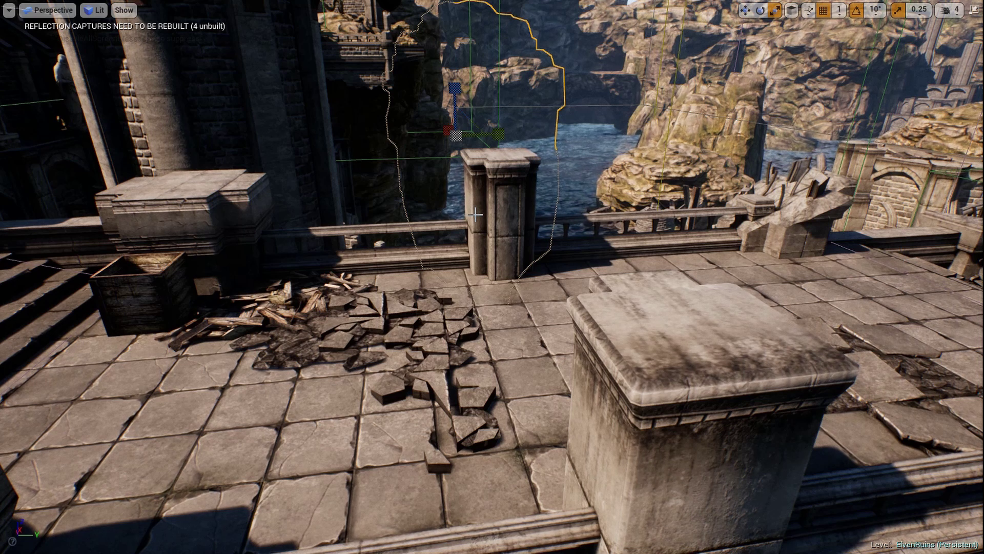
key(alt+p)
key(w)
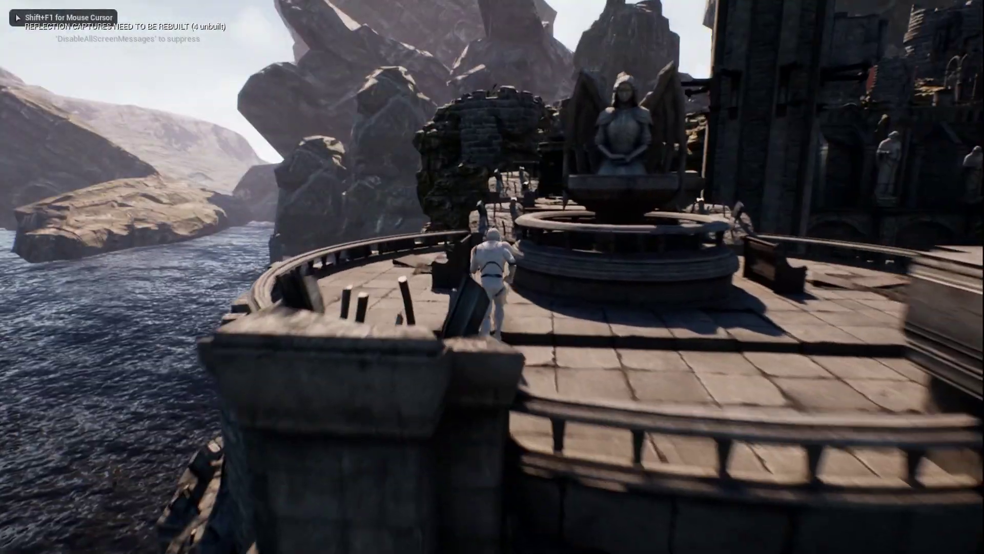
key(s)
key(a)
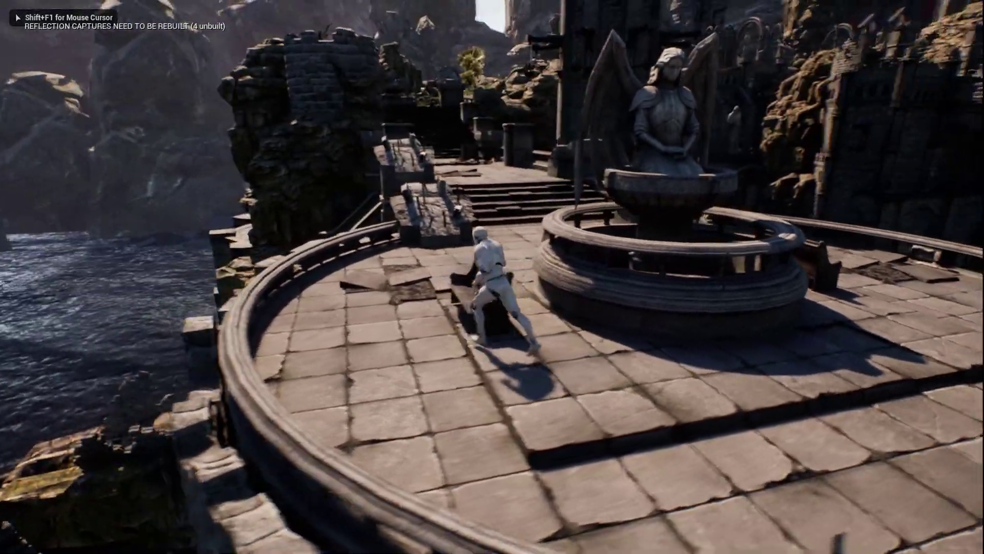
key(w)
key(a)
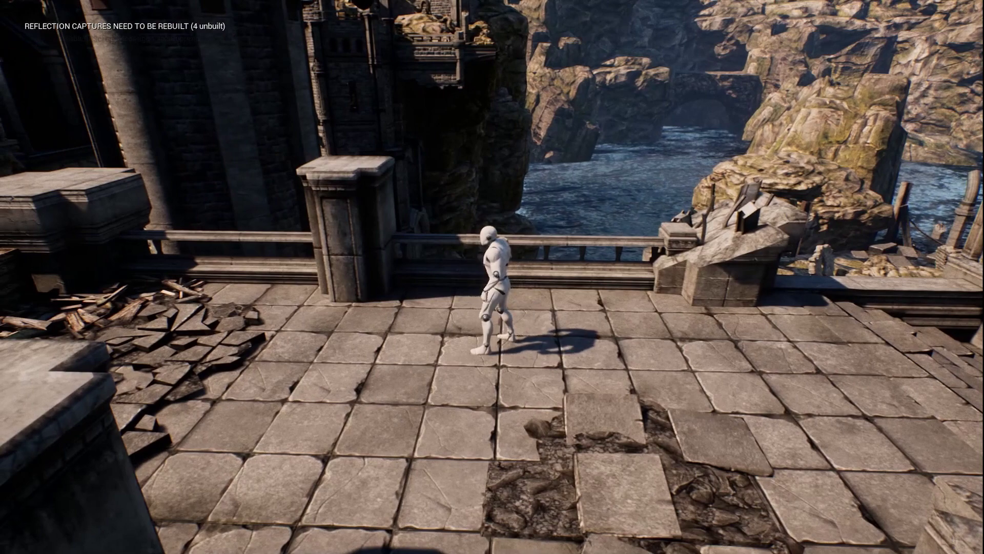
Run the character back and forth across the bridge's rubble and broken paving to hear the reflections delay, and stop playing
key(a)
key(a)
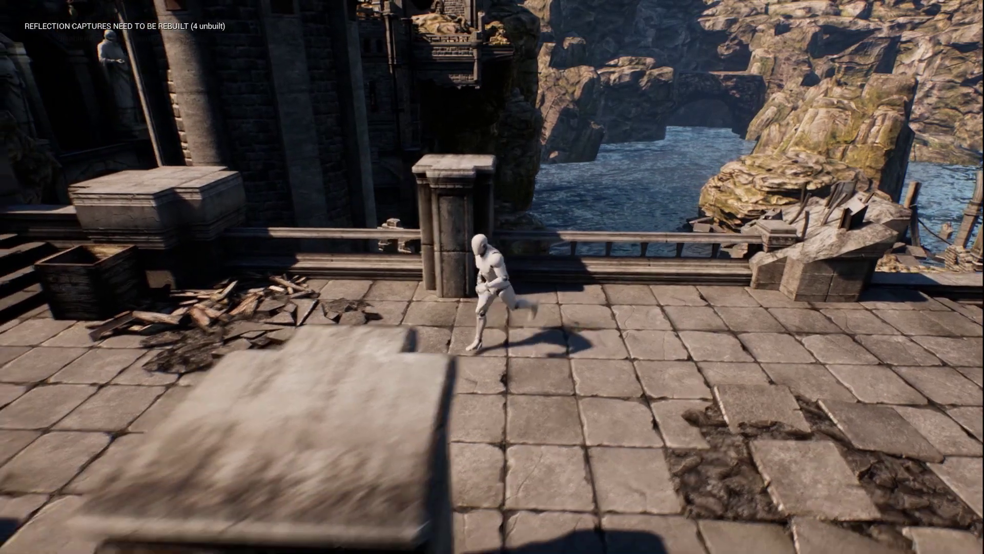
key(a)
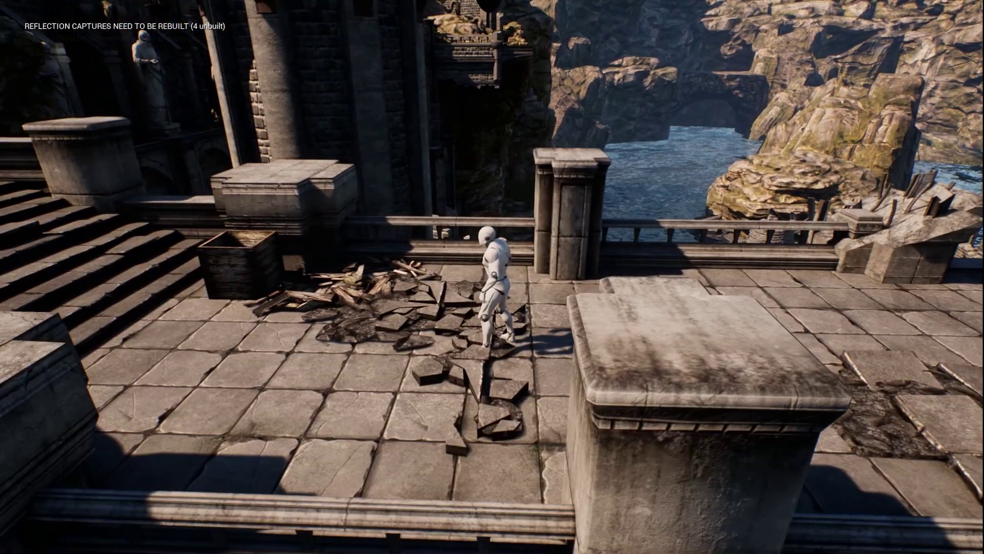
key(d)
key(d)
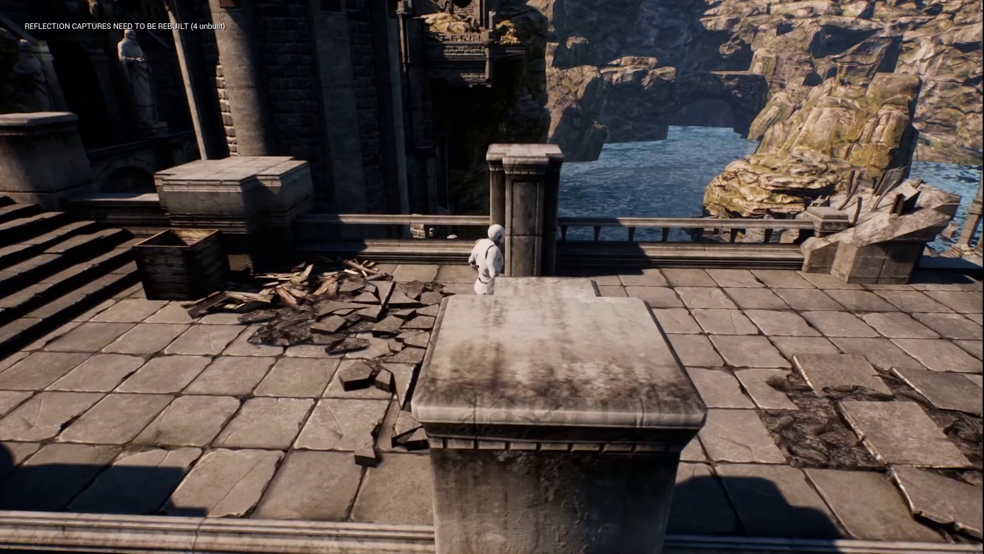
key(d)
key(w)
key(d)
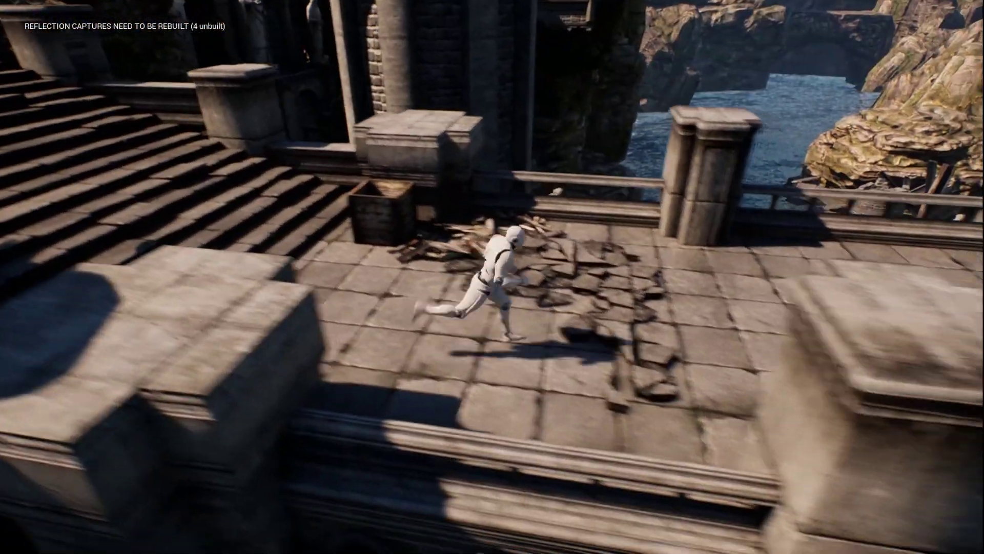
key(w)
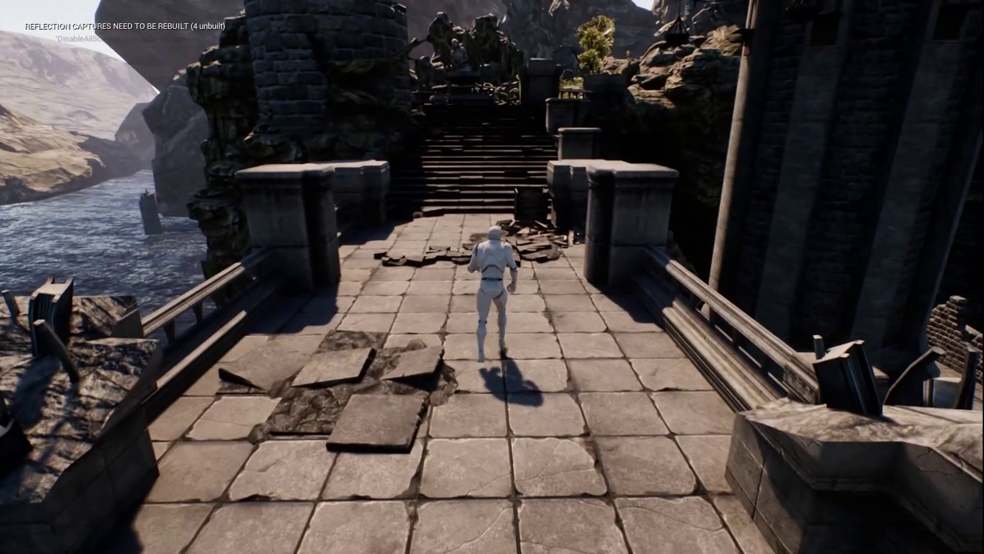
key(w)
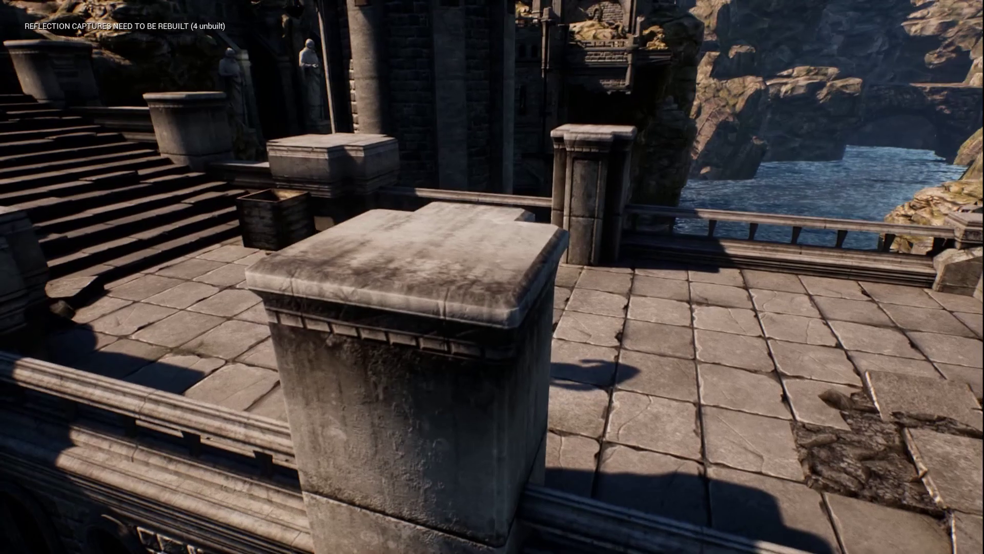
key(Escape)
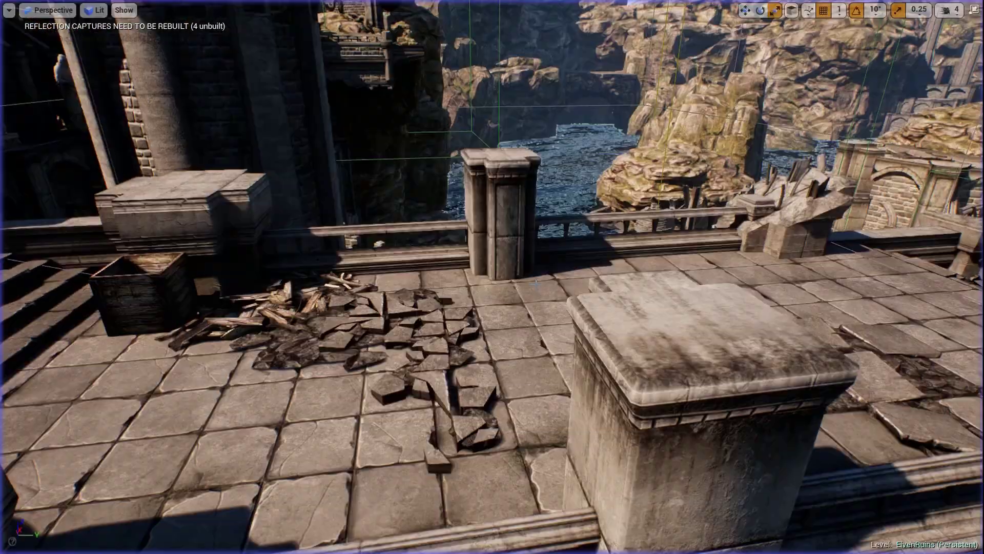
right_drag(366, 177, 292, 177)
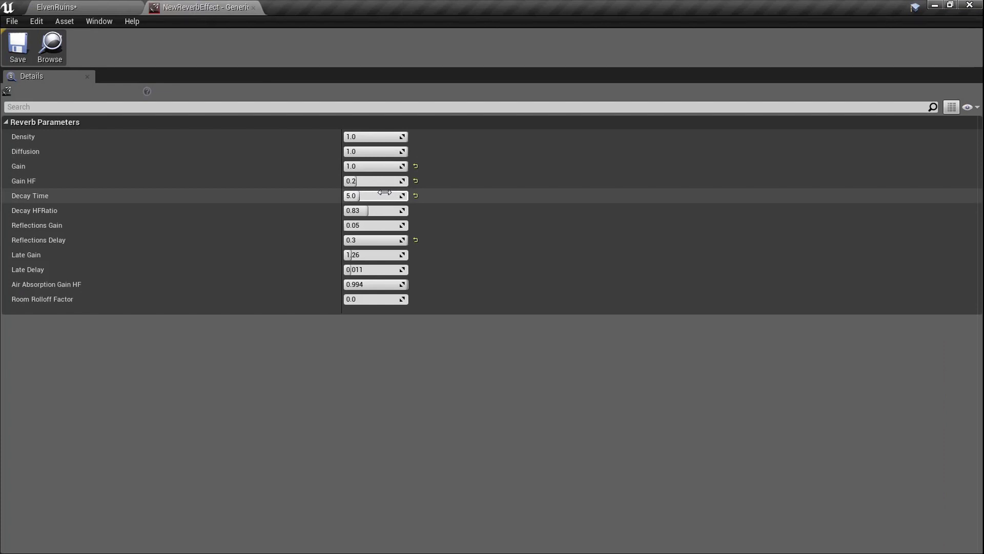
In the reverb effect, set Gain HF to 1.0 and Decay Time to 7, with Reflections Delay reset to its default
drag(384, 178, 412, 178)
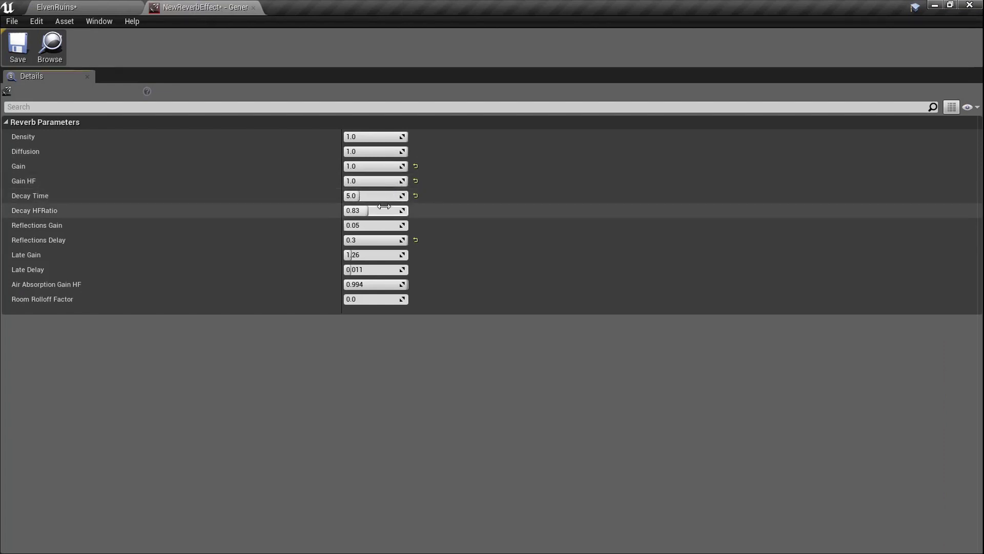
text(7)
key(Return)
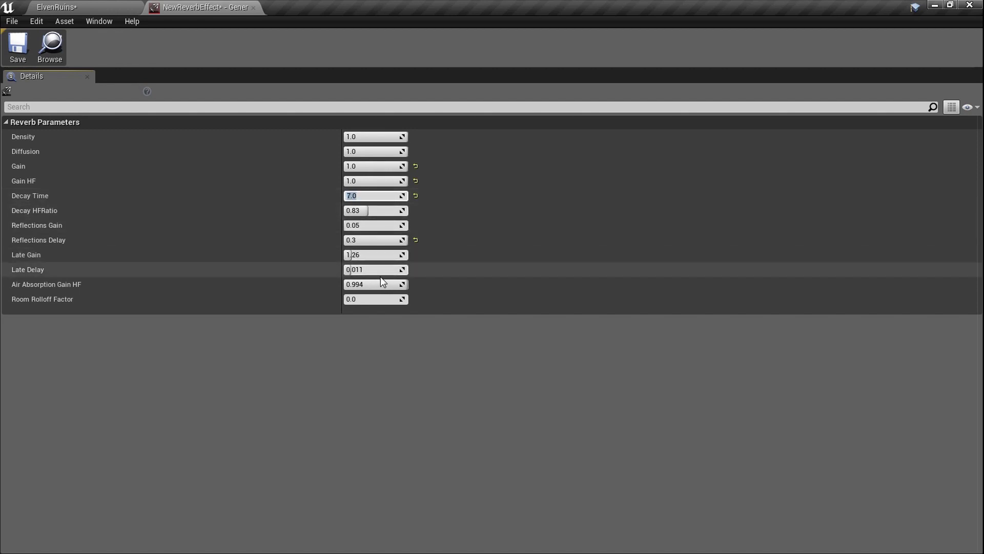
click(416, 239)
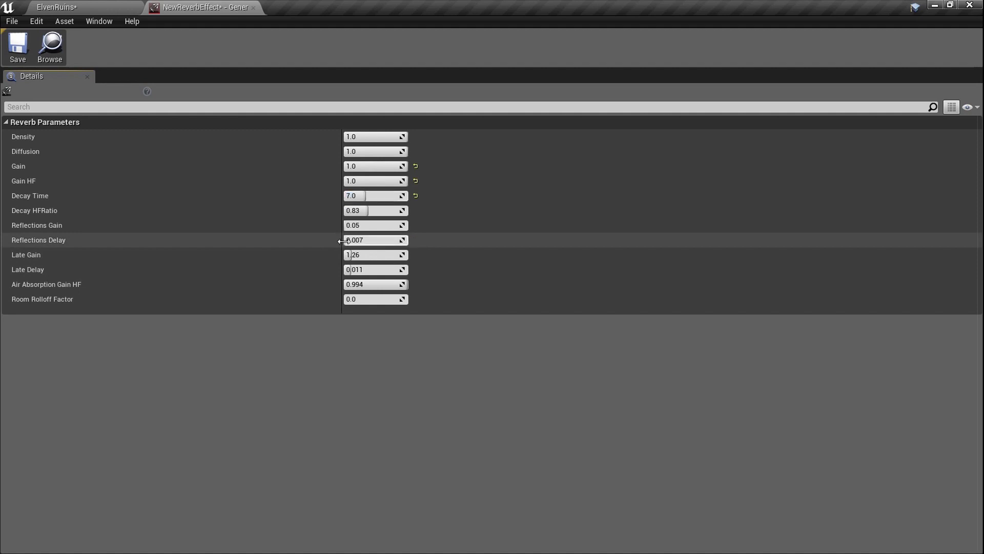
Return to the ElvenRuins level, play it in full screen and run the character around the fountain to the bridge
click(58, 7)
key(F11)
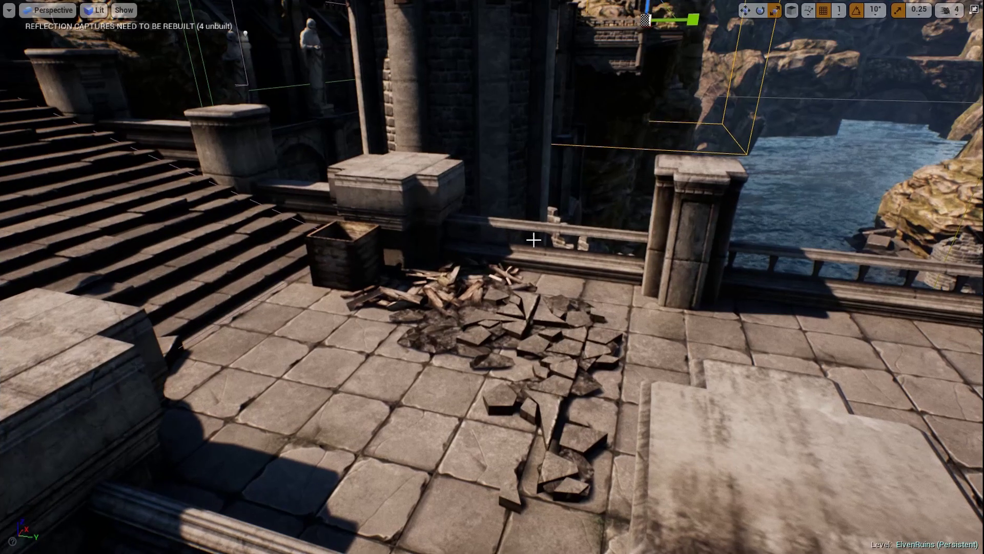
key(alt+p)
key(w)
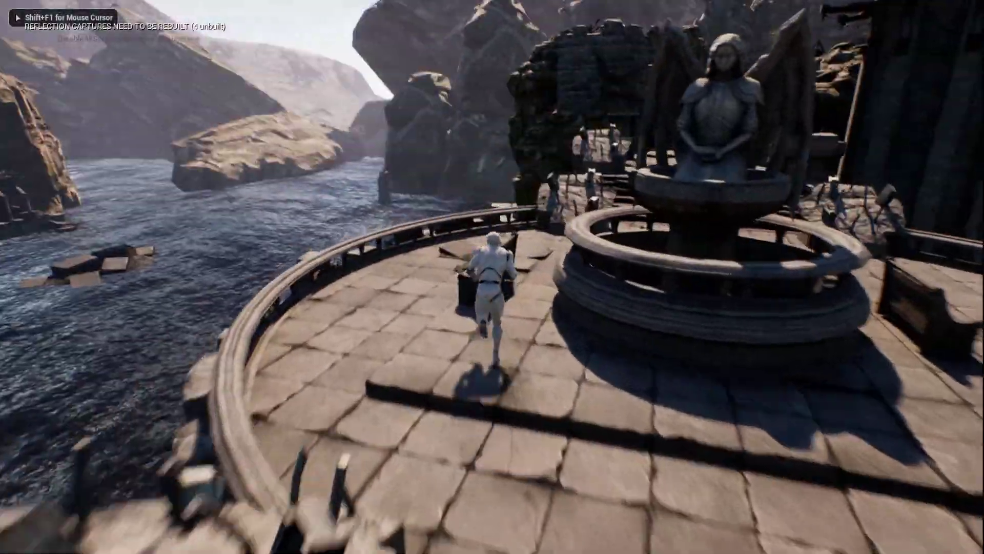
key(a)
key(w)
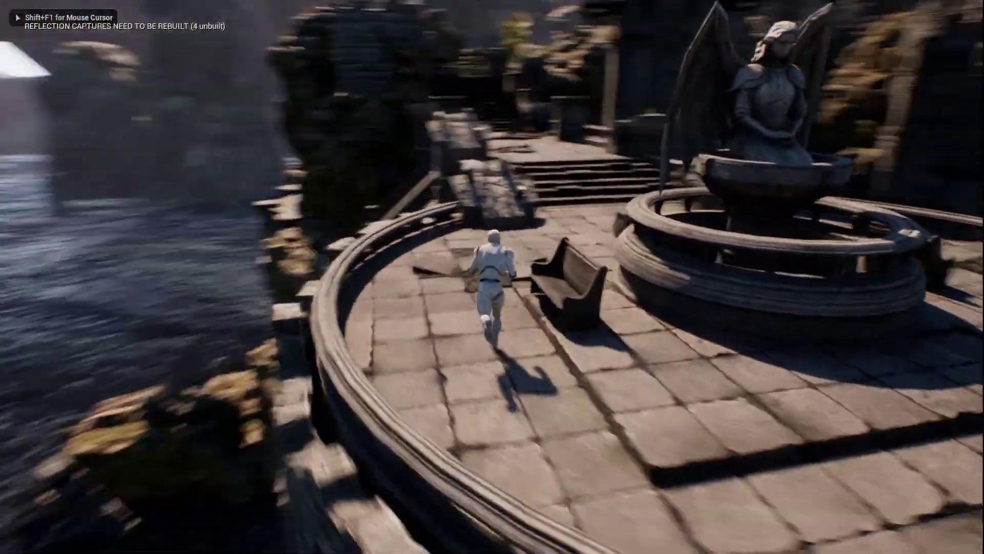
key(a)
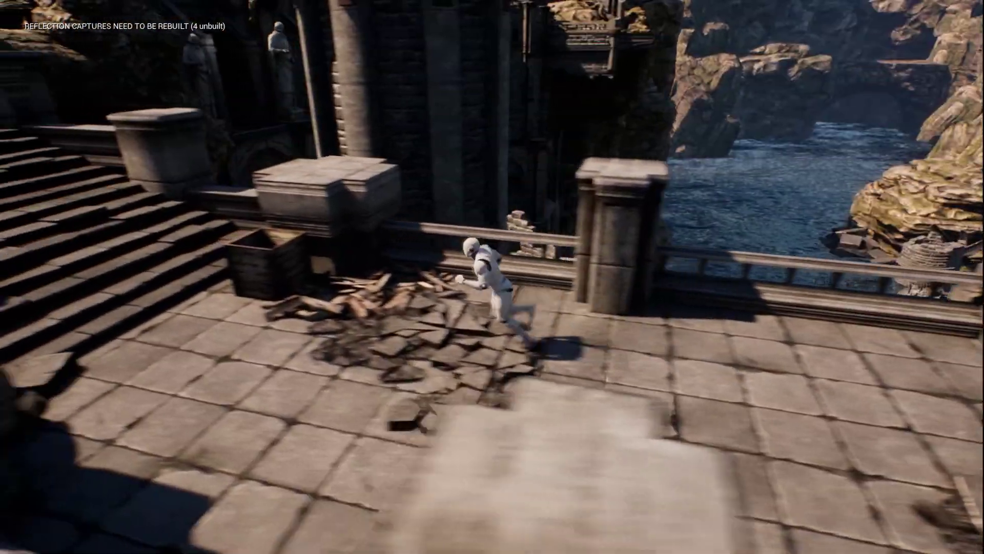
Move the character around the rubble on the bridge to hear the adjusted gain and decay
key(s)
key(d)
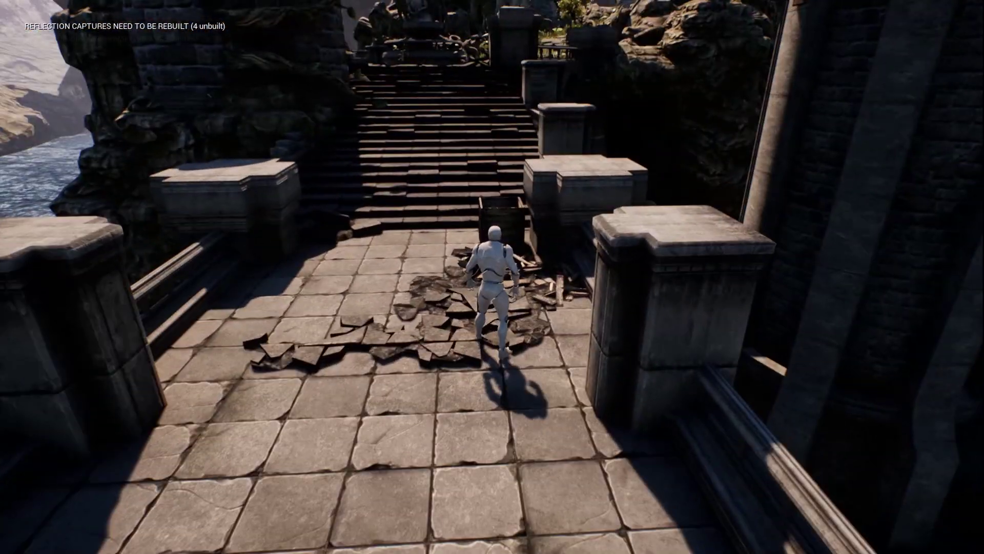
key(w)
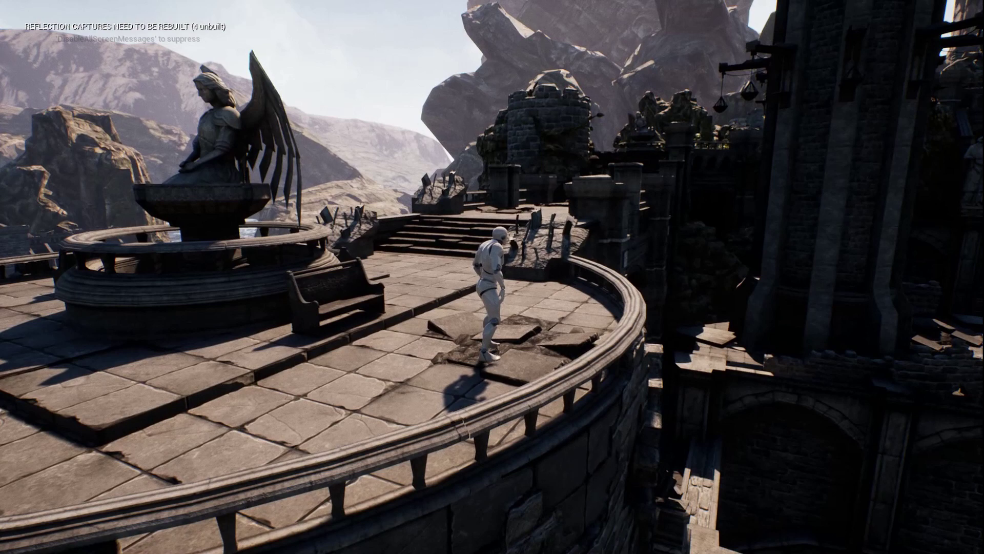
Move the character around the fountain terrace near the bench and broken paving to listen to the footsteps there
key(w)
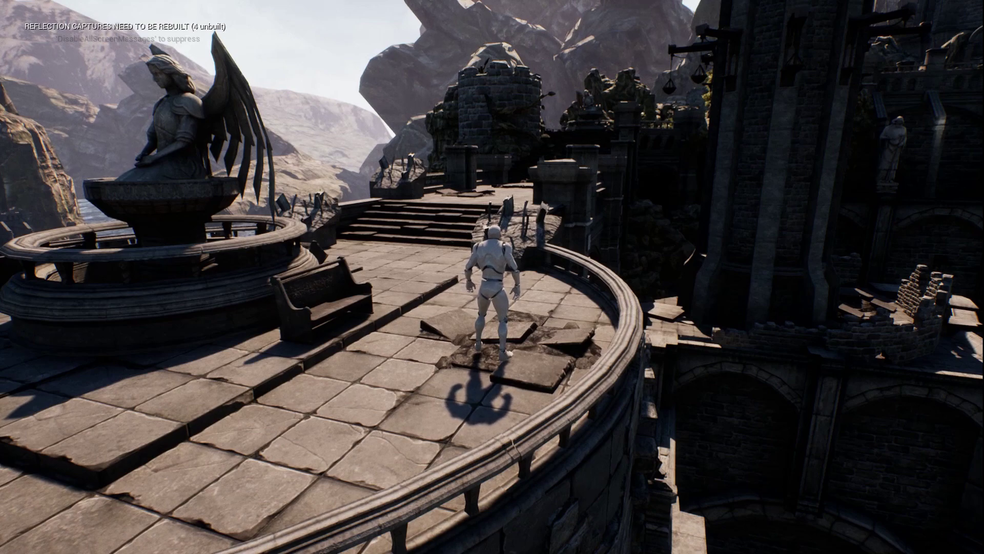
key(s)
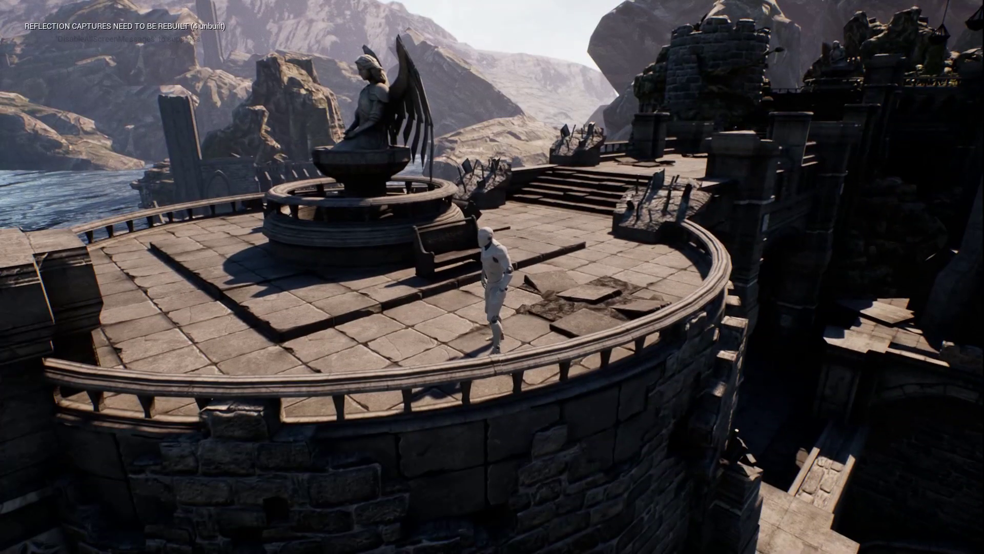
key(a)
key(d)
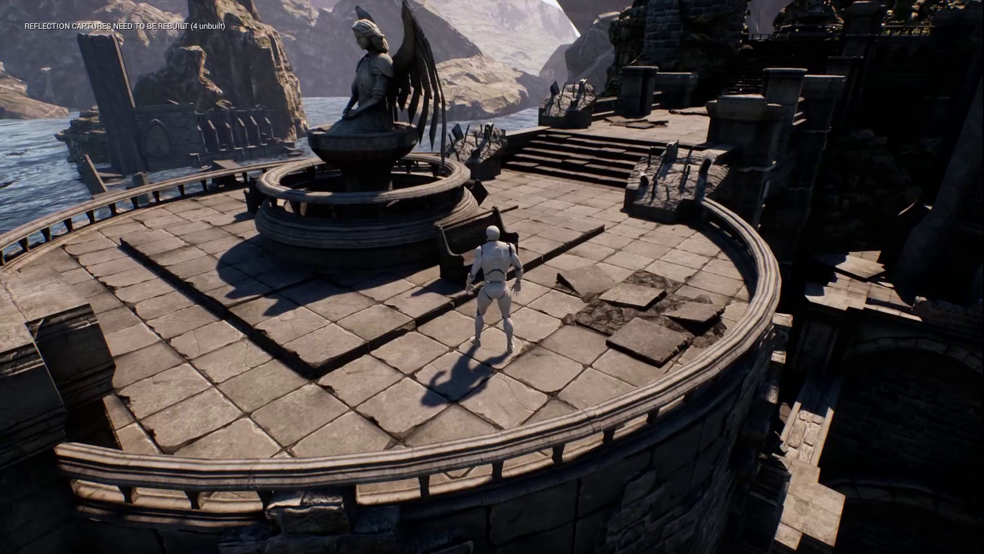
key(a)
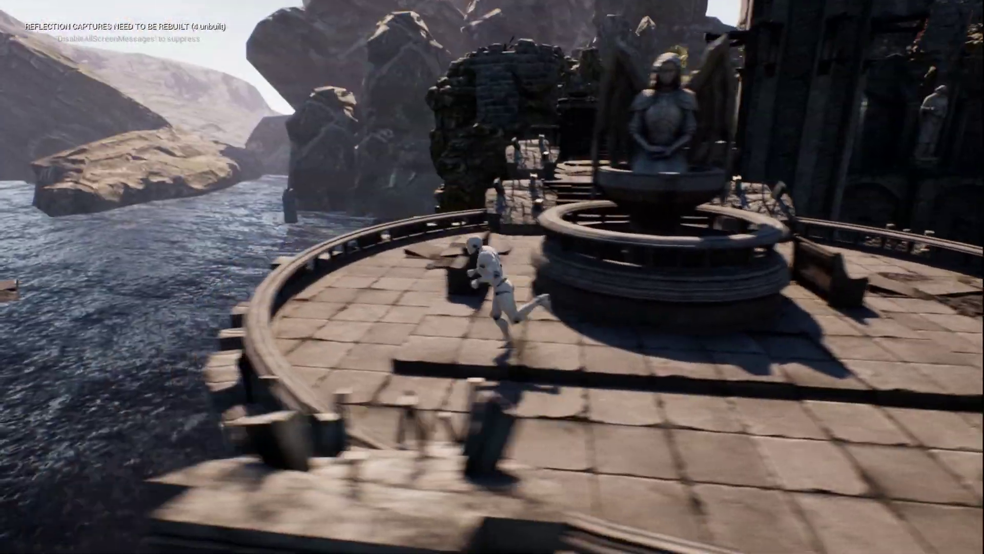
key(w)
key(d)
key(w)
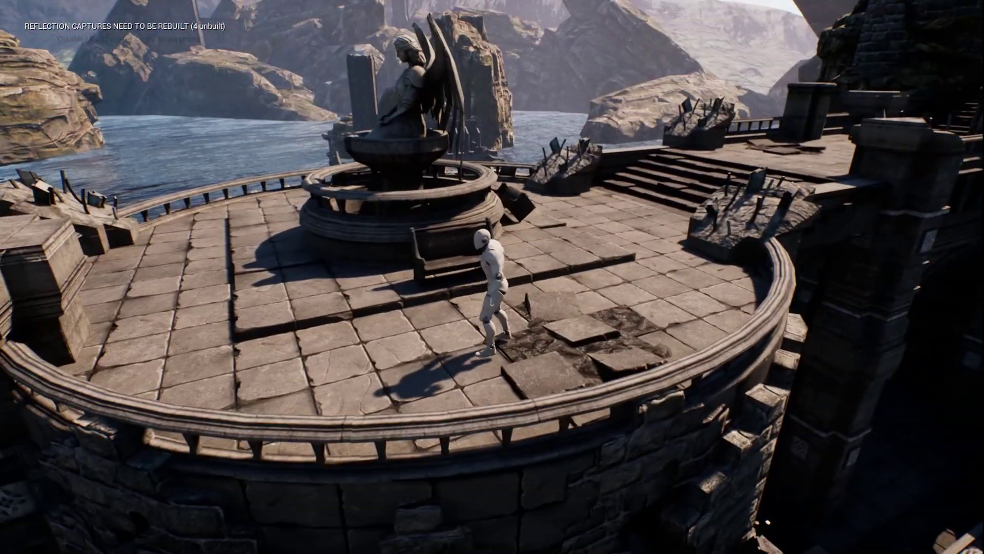
key(w)
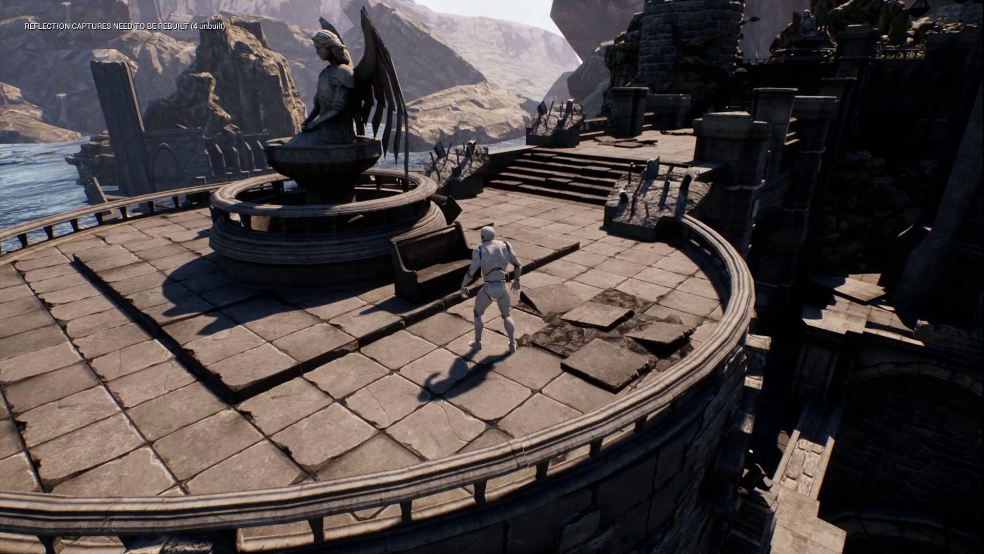
key(w)
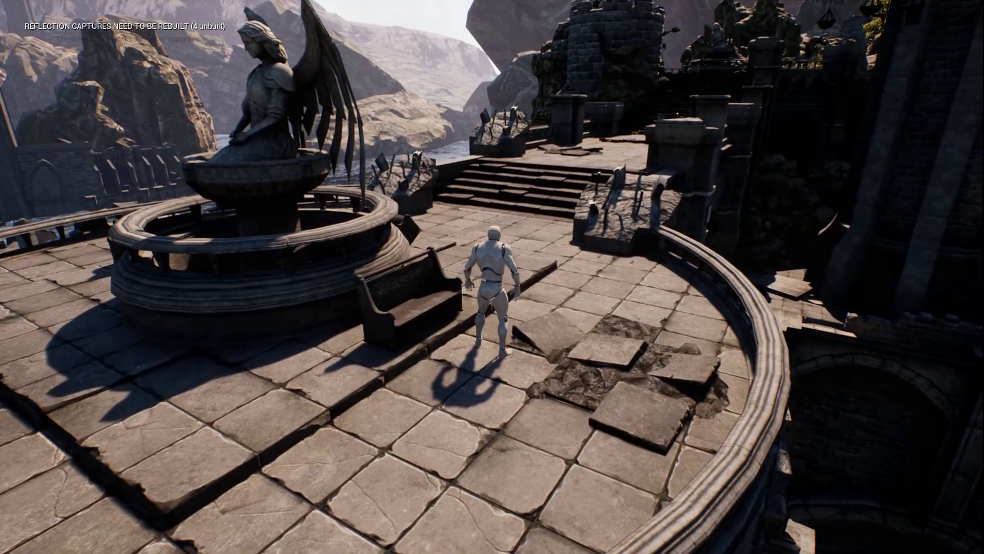